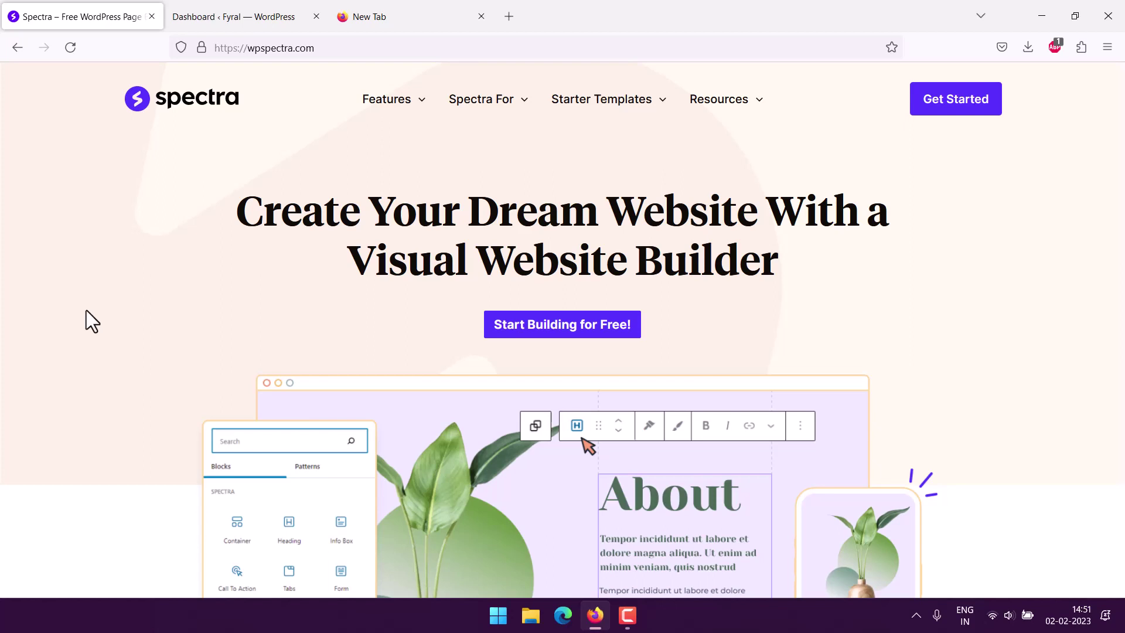
# - Search Add Plugins for 'spectra' to find Spectra – WordPress Gutenberg Blocks already active
pyautogui.click(222, 16)
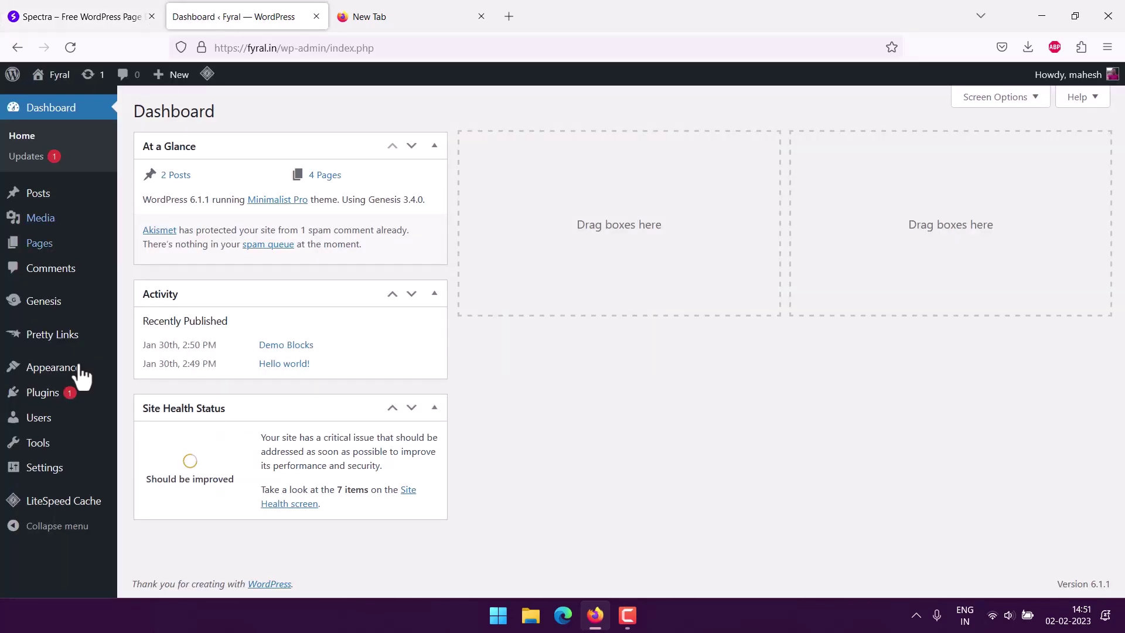
pyautogui.moveTo(43, 393)
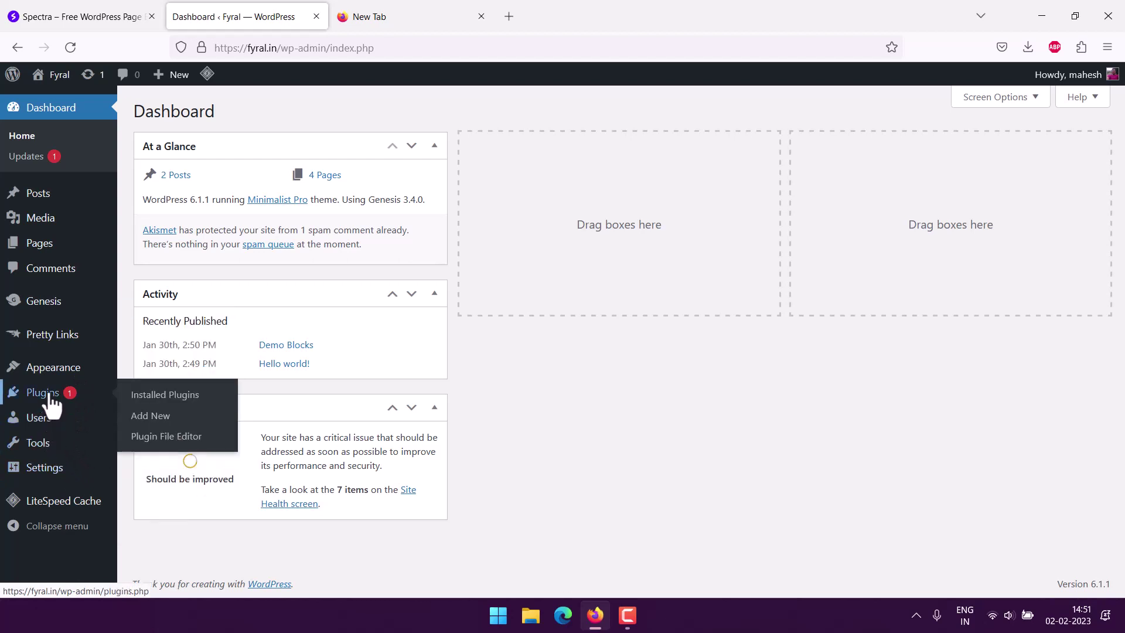
pyautogui.click(149, 418)
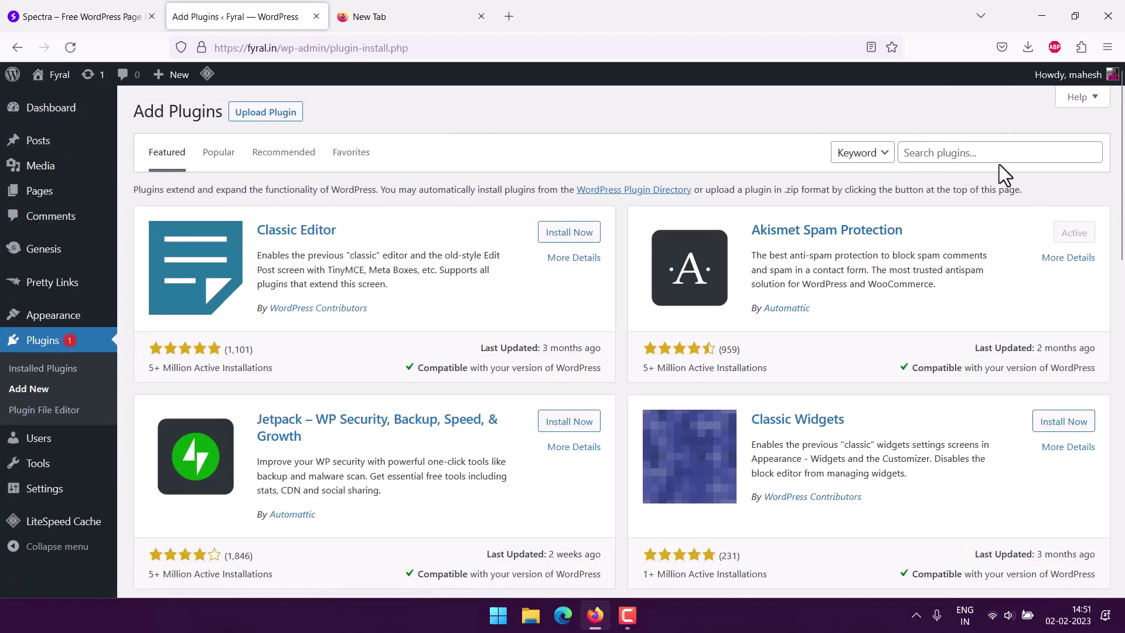
pyautogui.click(998, 157)
pyautogui.write('spectra')
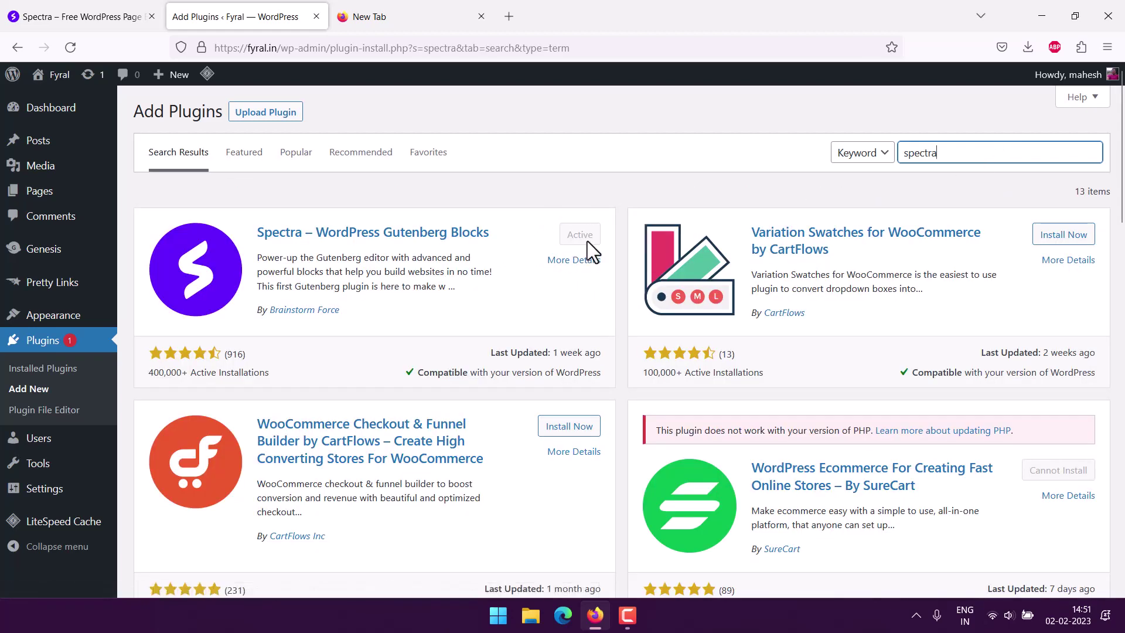
pyautogui.moveTo(44, 487)
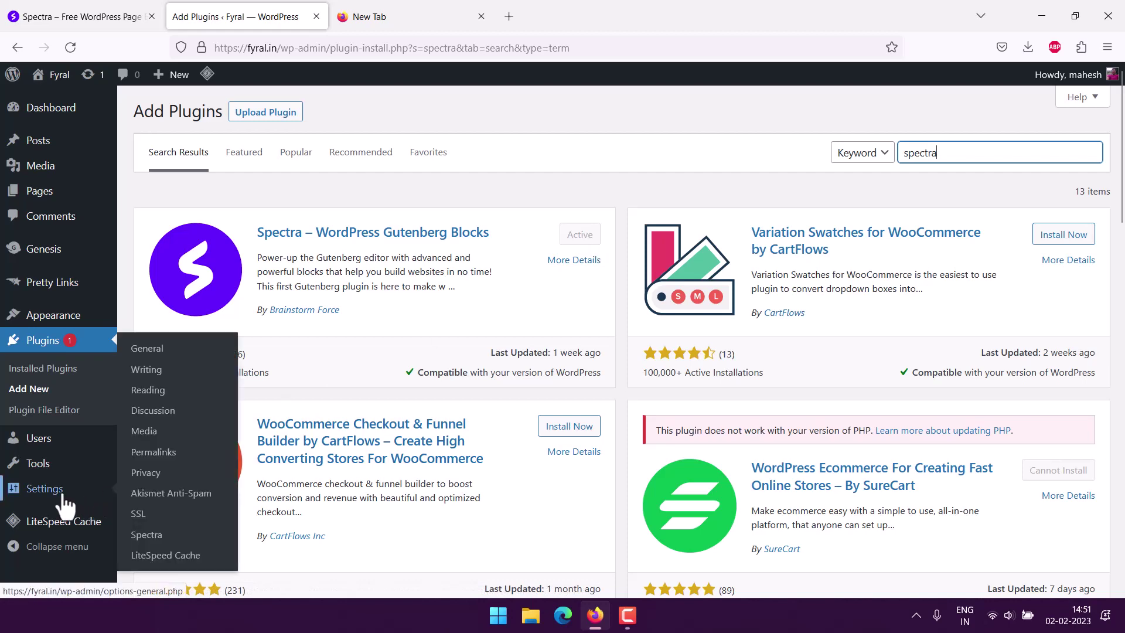
# - Check Spectra's Blocks / Extensions settings to confirm the Modal block is enabled
pyautogui.click(158, 533)
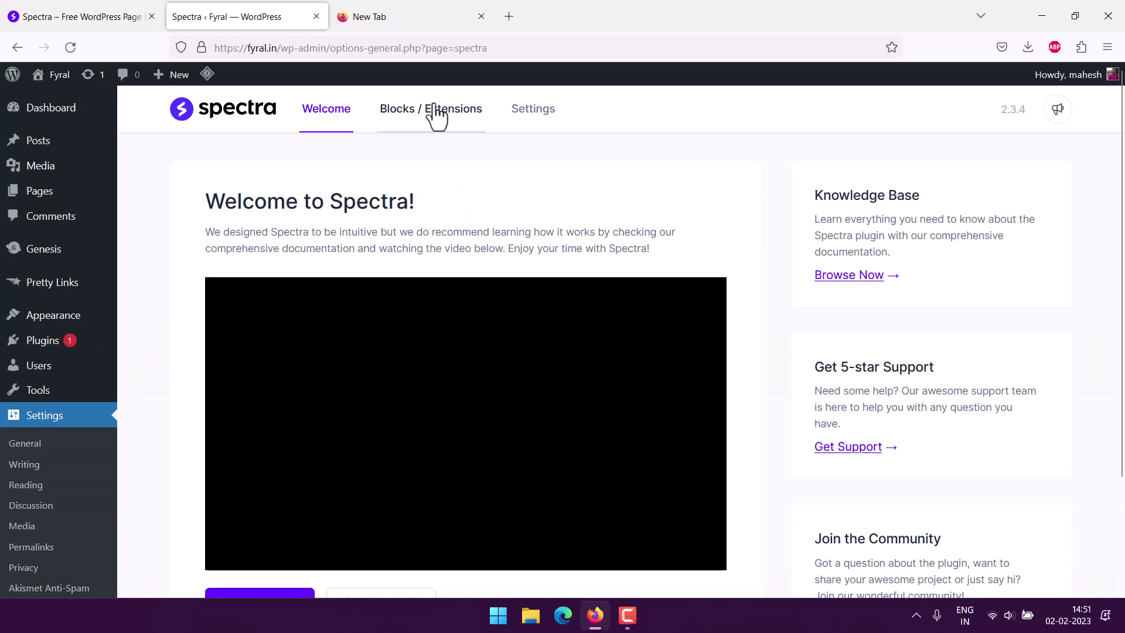
pyautogui.click(433, 111)
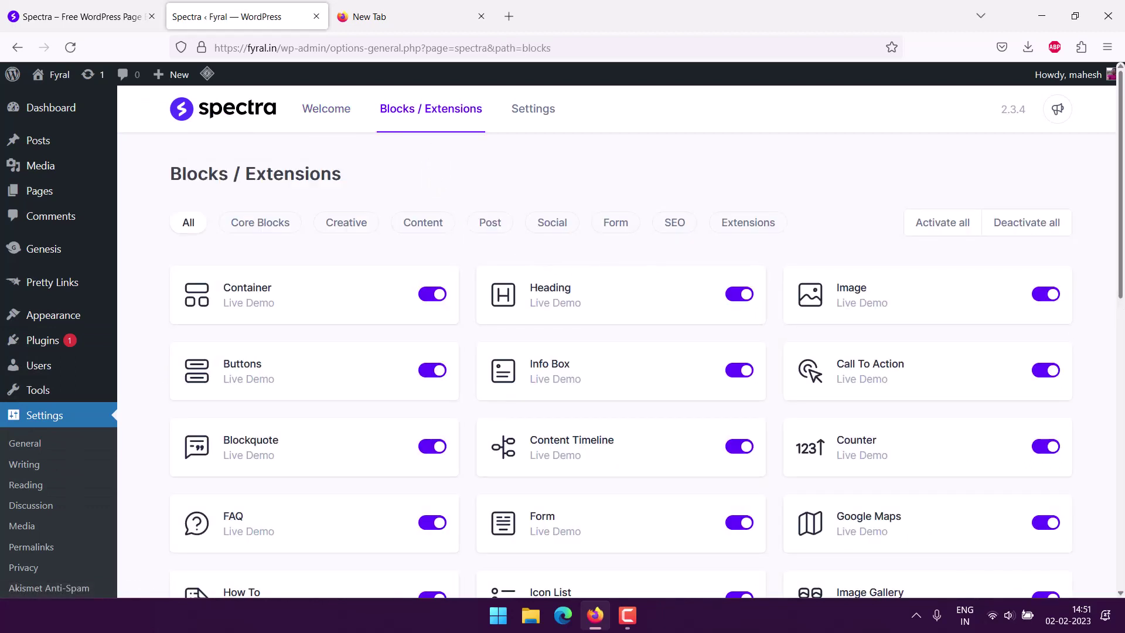
pyautogui.scroll(-2, 1124, 317)
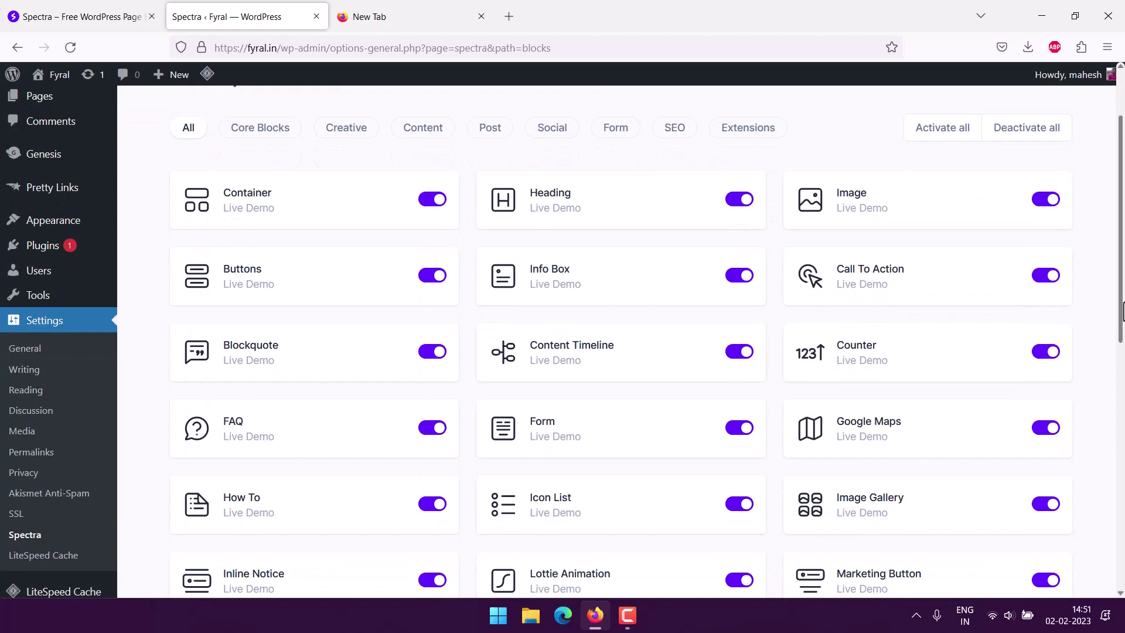
pyautogui.scroll(-5, 1123, 317)
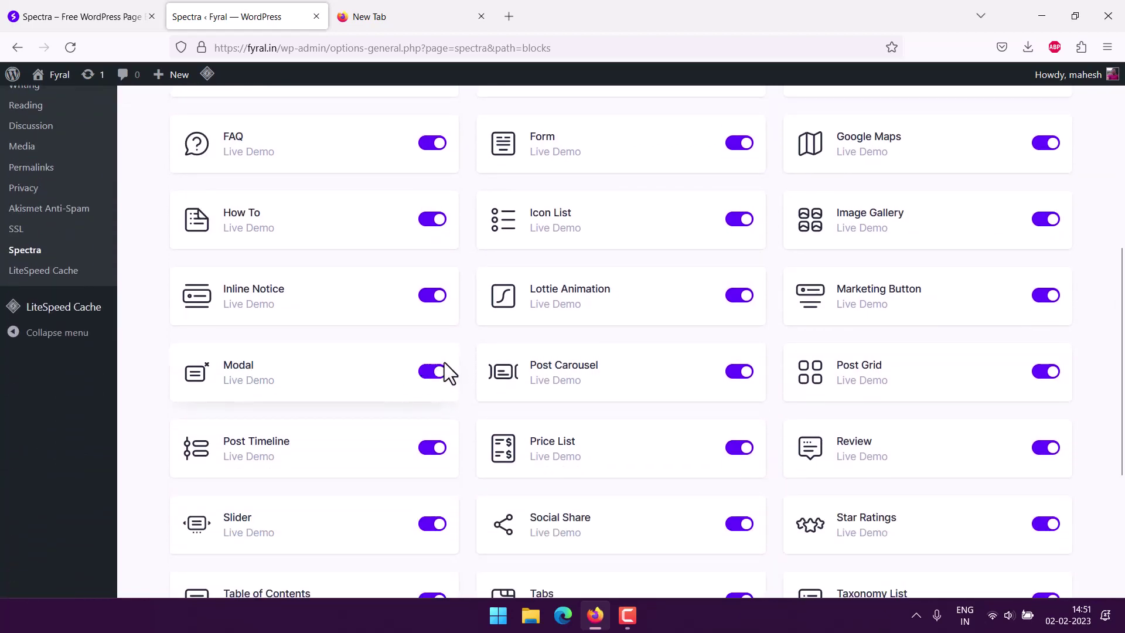
pyautogui.scroll(7, 51, 182)
pyautogui.moveTo(39, 191)
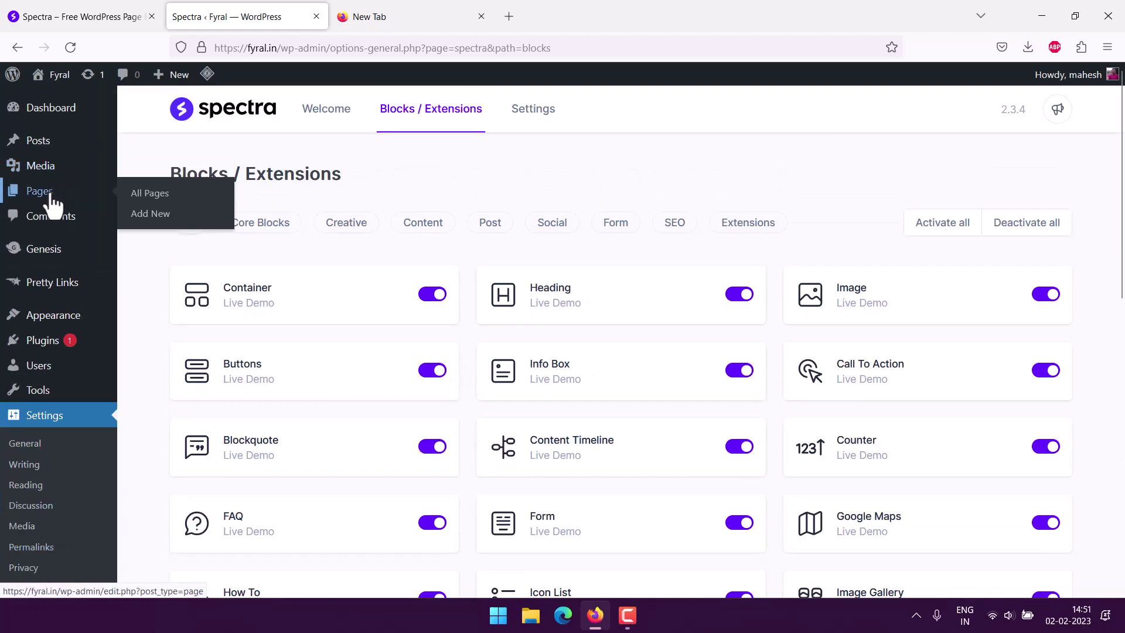
# - Open the Sample page in the block editor and select its Option 1–4 icon list
pyautogui.click(154, 195)
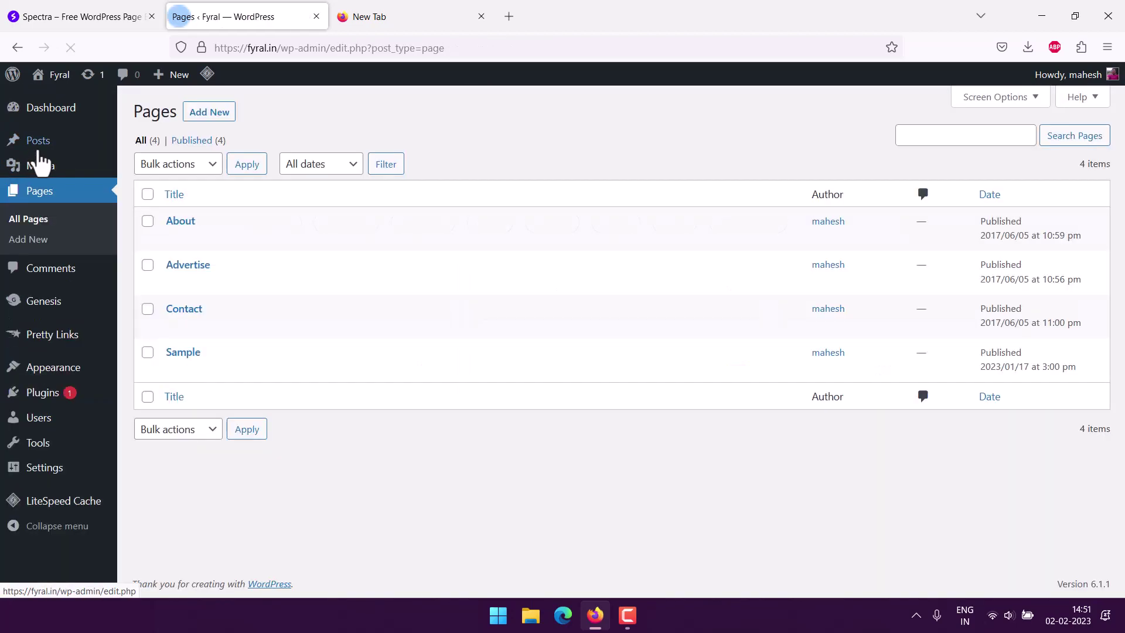
pyautogui.click(174, 376)
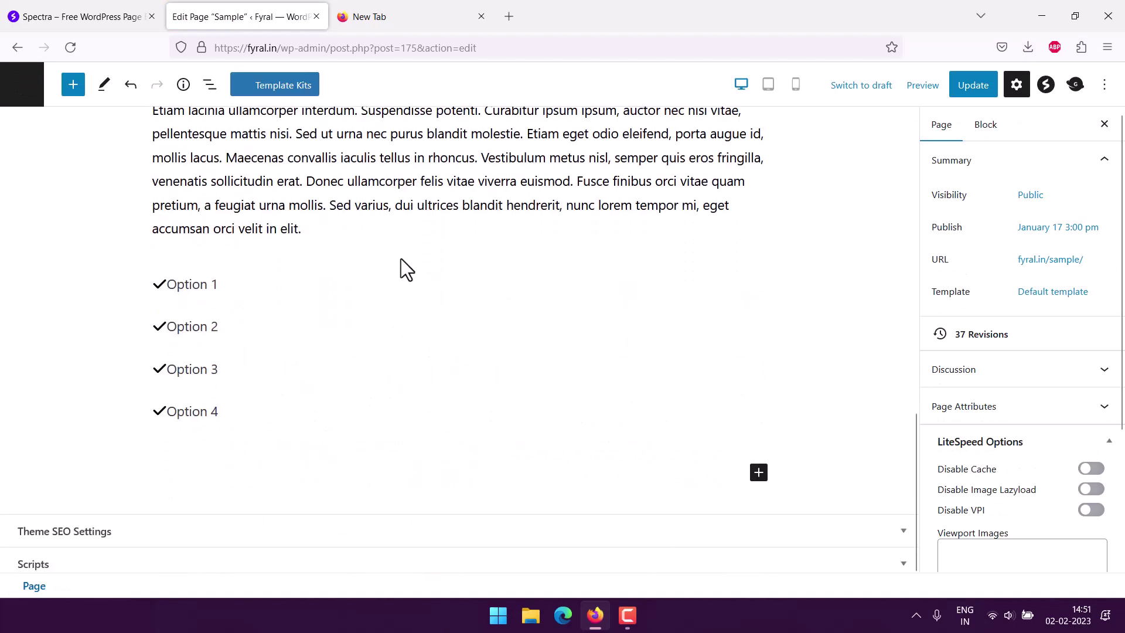
pyautogui.click(259, 281)
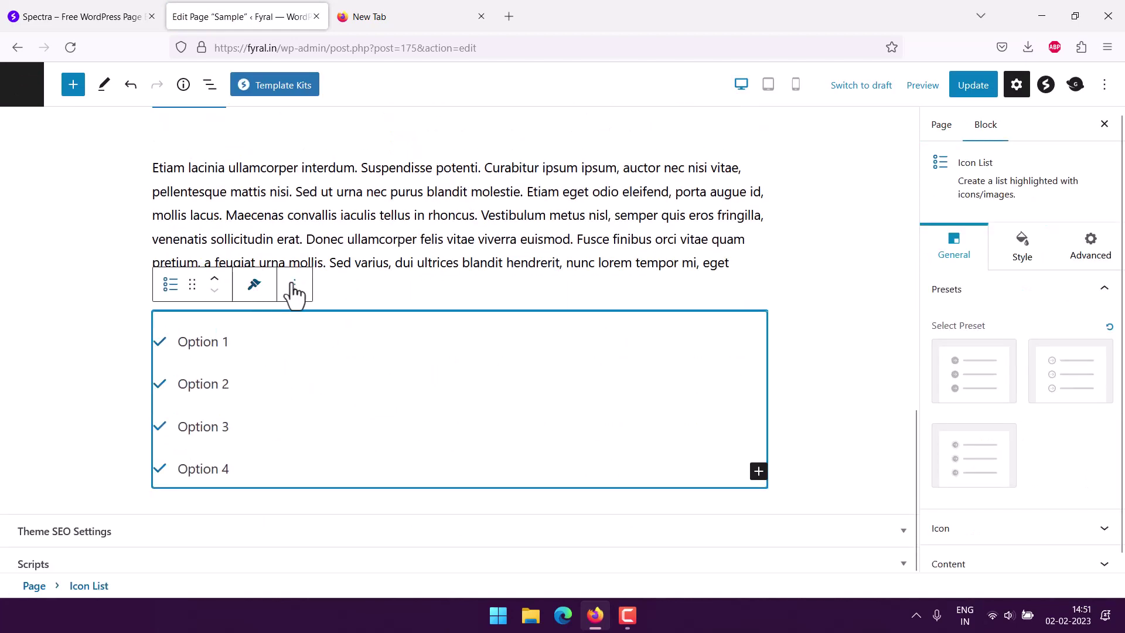
# - Remove the icon list and add an empty block after the last paragraph
pyautogui.click(295, 286)
pyautogui.scroll(-1, 378, 502)
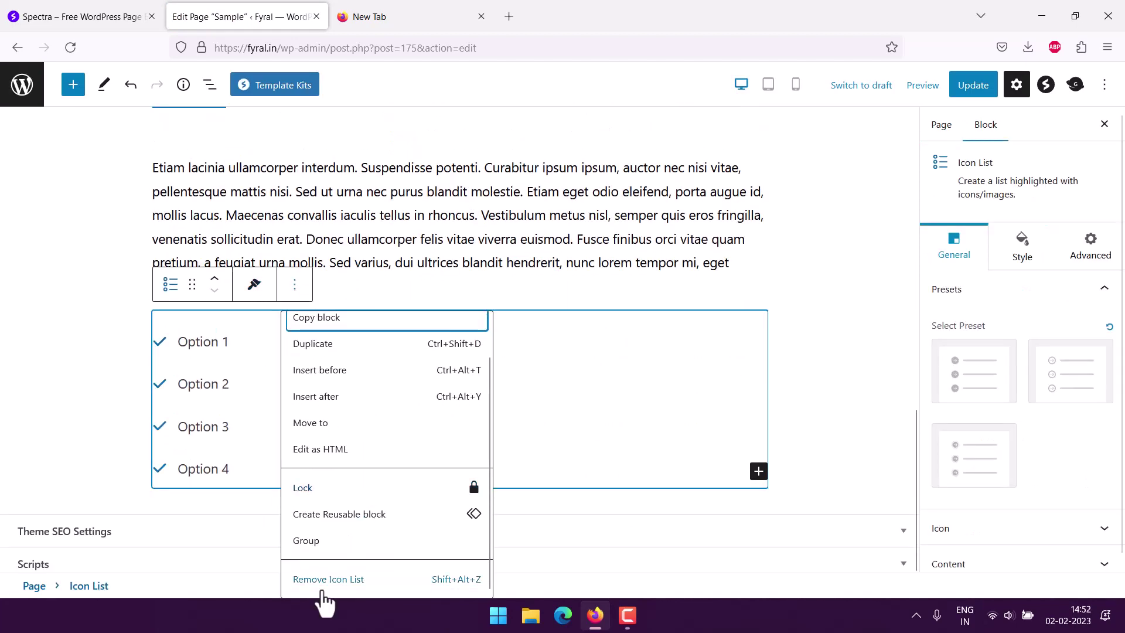
pyautogui.click(296, 583)
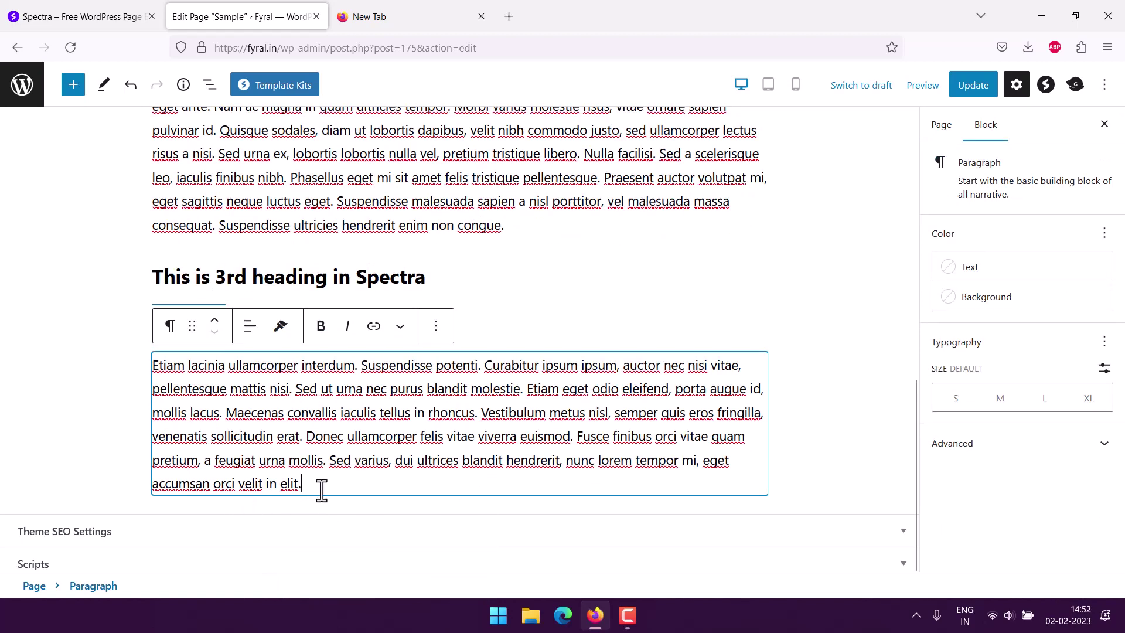
pyautogui.press('Return')
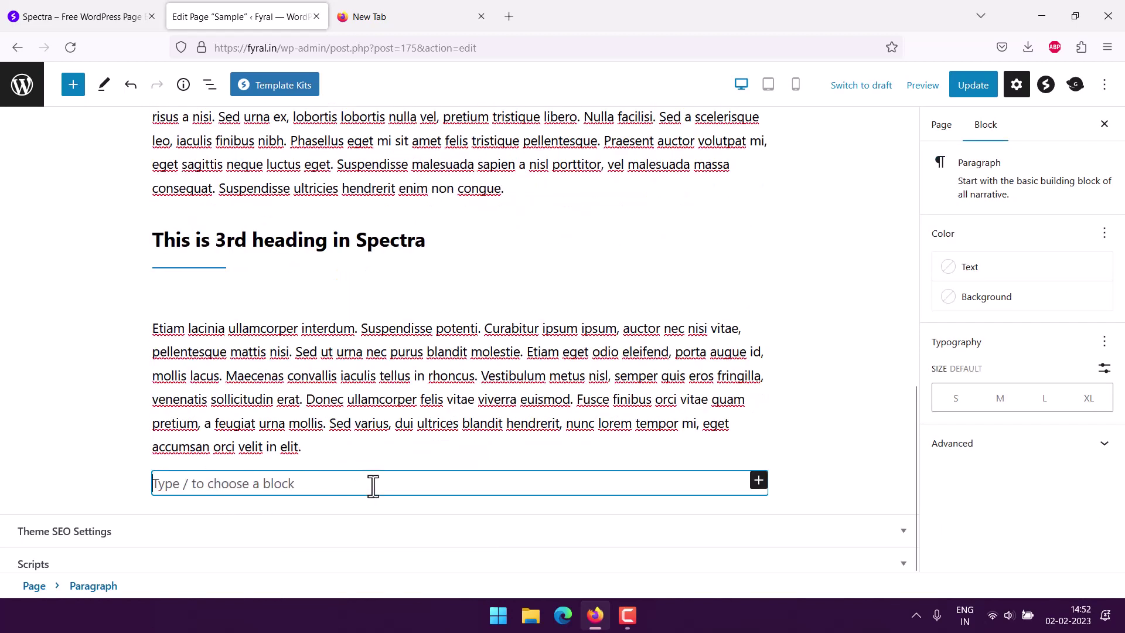
# - Insert a Spectra Modal block from the full block library below the last paragraph
pyautogui.click(758, 481)
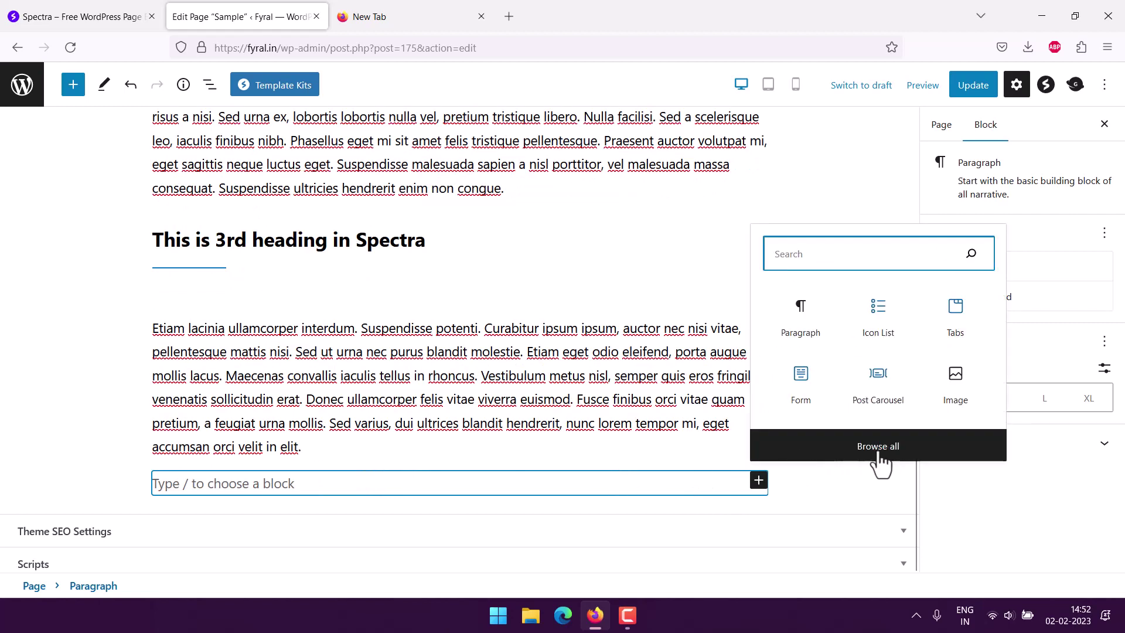
pyautogui.click(862, 451)
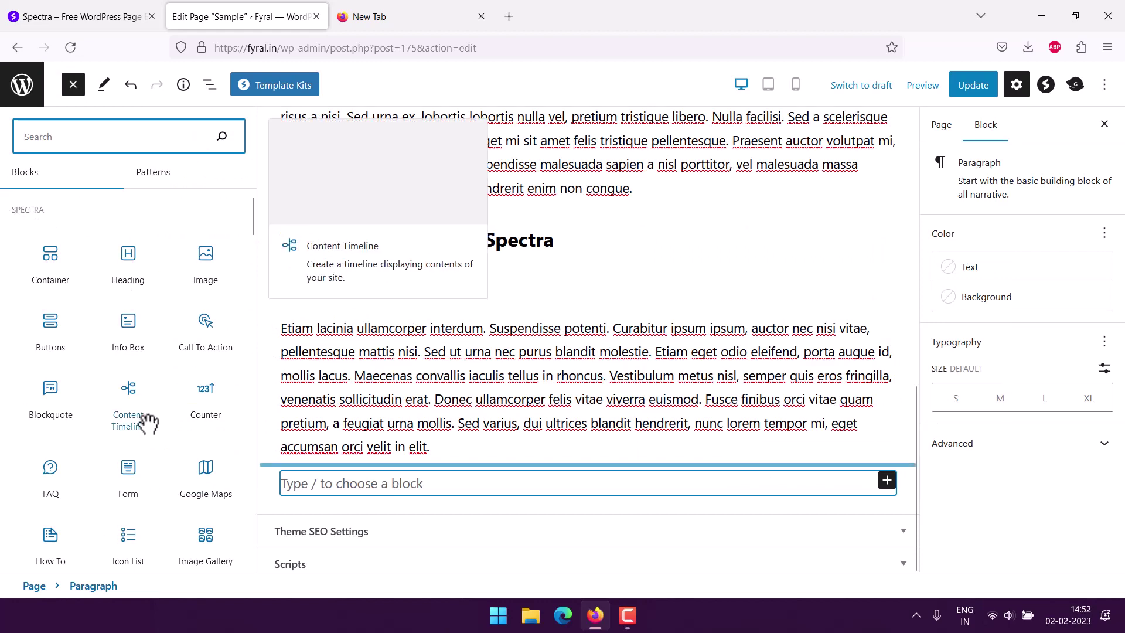
pyautogui.scroll(-1, 151, 424)
pyautogui.scroll(-2, 151, 434)
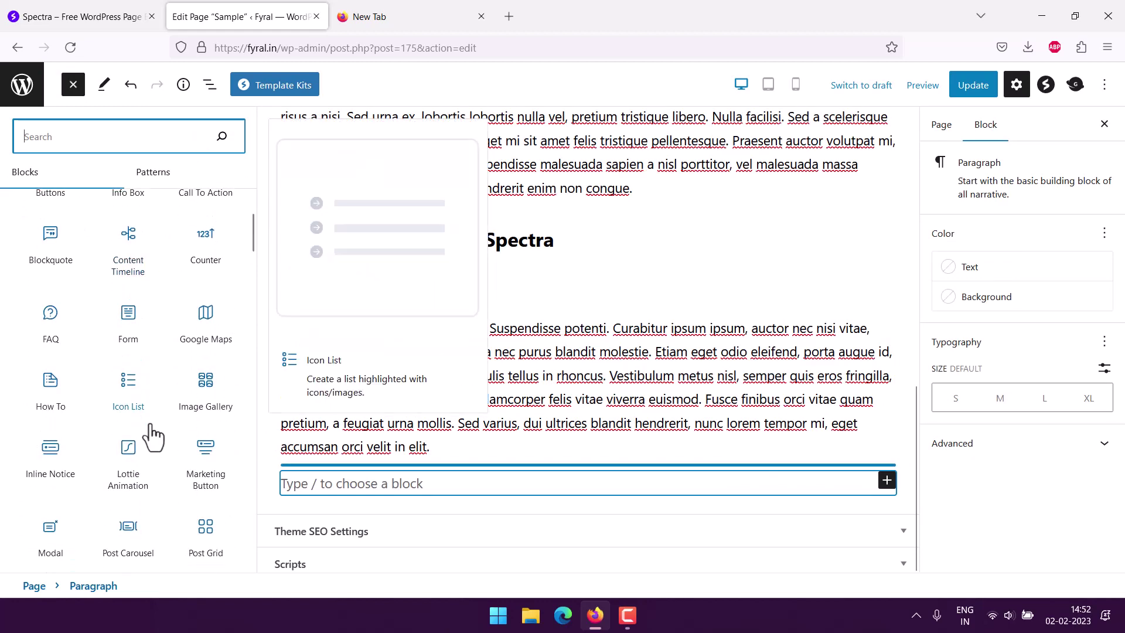
pyautogui.moveTo(51, 533); pyautogui.dragTo(3, 515)
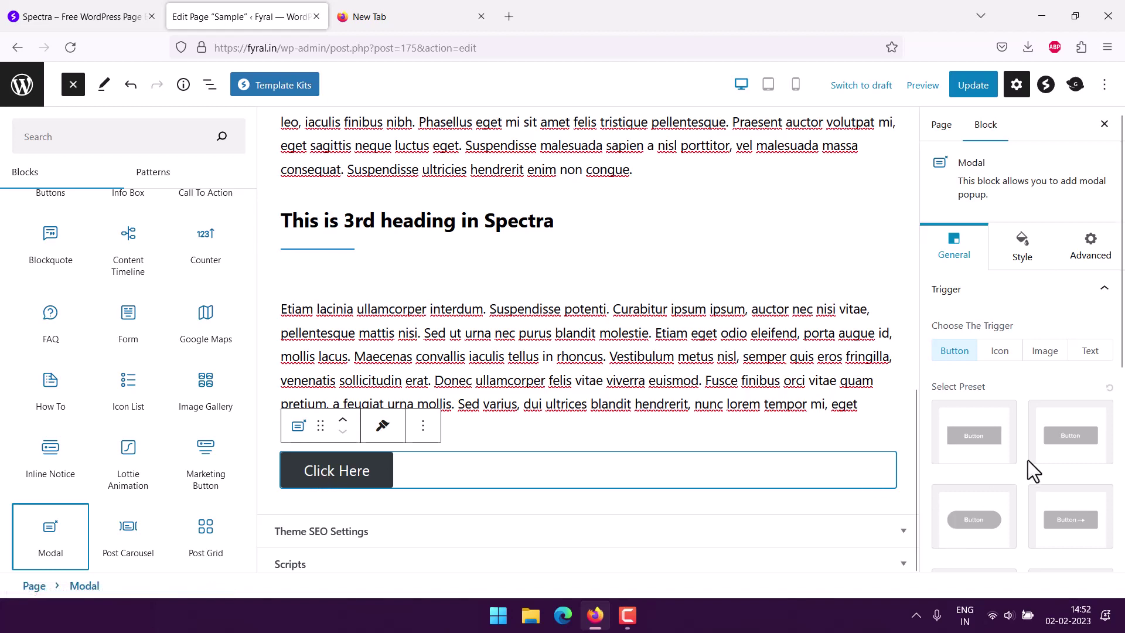
# - Give the Click Here trigger the square outlined button preset after trying others
pyautogui.scroll(-3, 1027, 459)
pyautogui.click(969, 458)
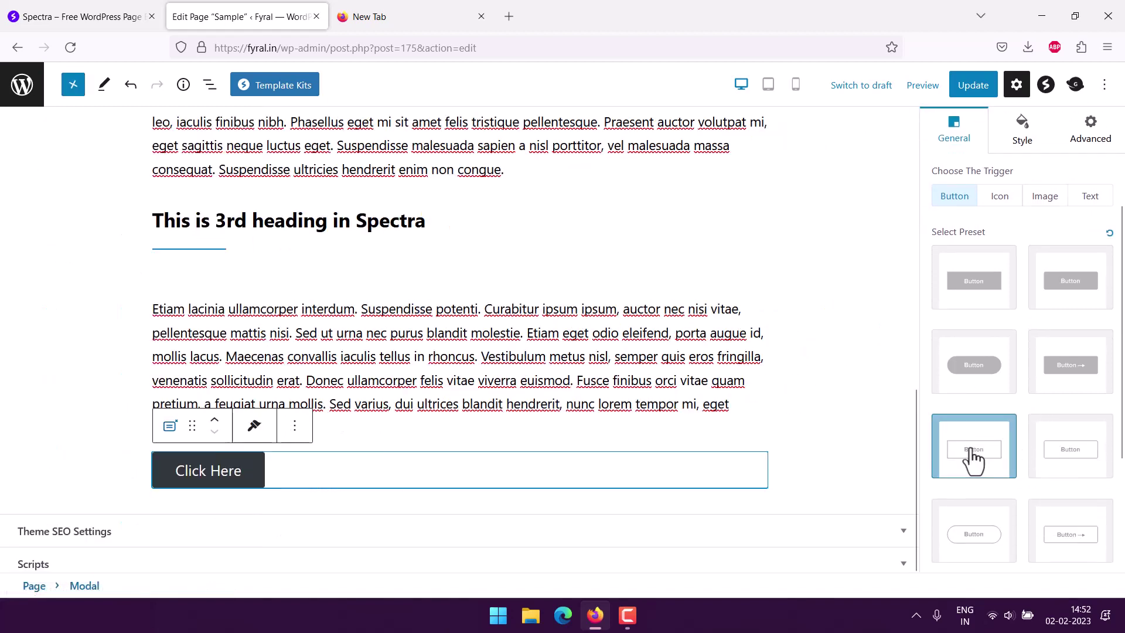
pyautogui.click(1015, 519)
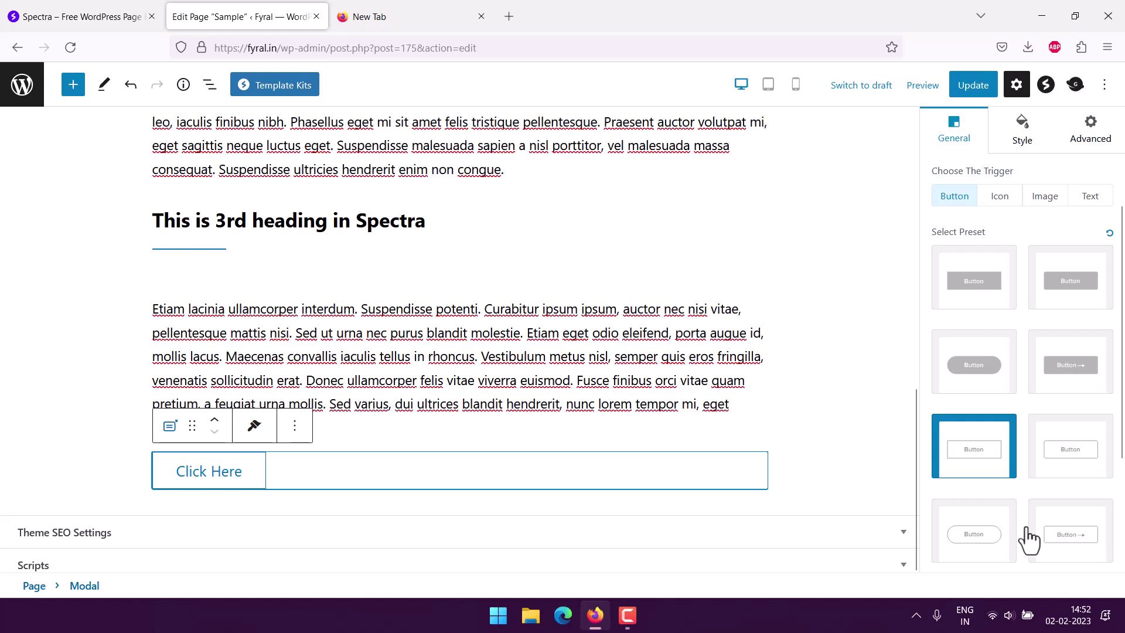
pyautogui.click(1083, 536)
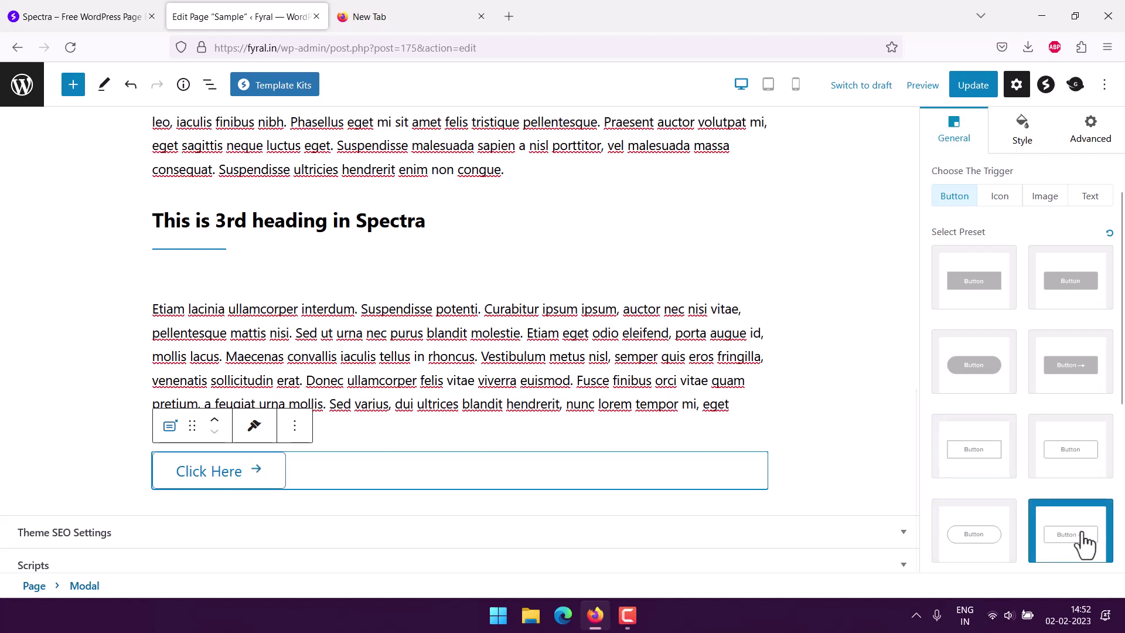
pyautogui.click(1073, 466)
# - Centre-align the Click Here trigger button
pyautogui.scroll(-3, 1055, 325)
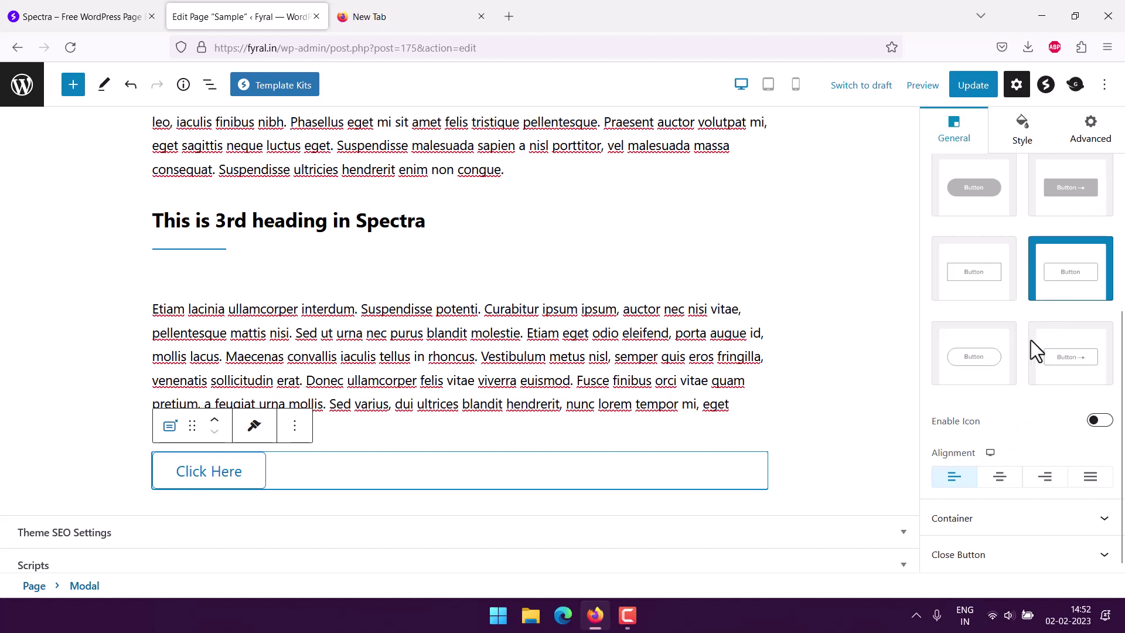
pyautogui.click(1003, 476)
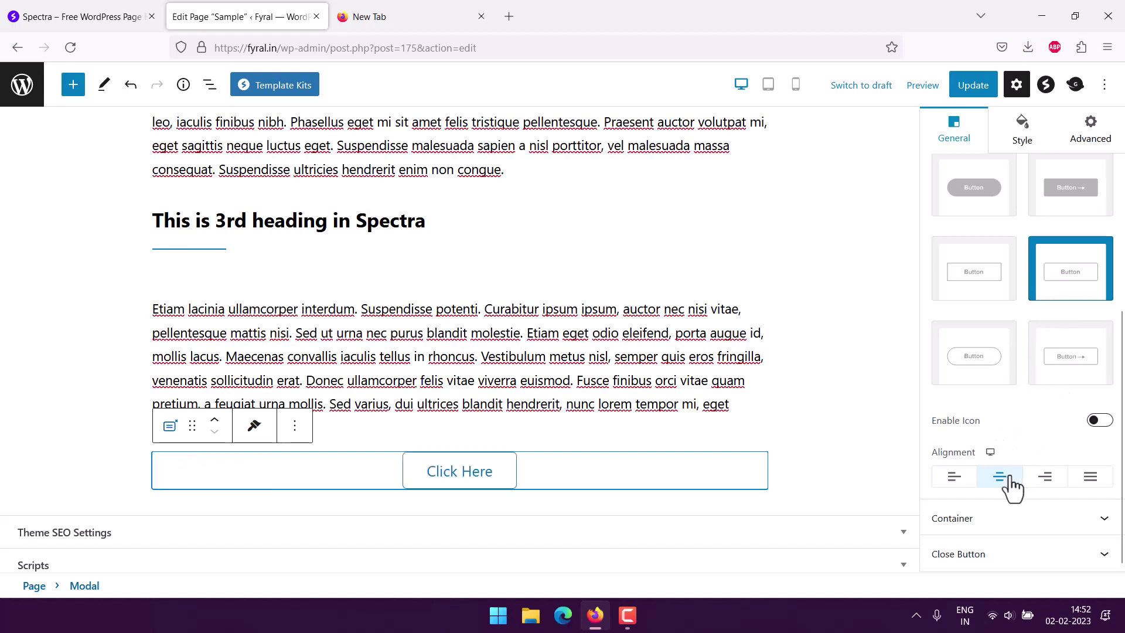
pyautogui.click(1049, 477)
pyautogui.click(1007, 477)
# - Turn on Close on ESC Keypress in the Modal's Close Button settings
pyautogui.click(1078, 520)
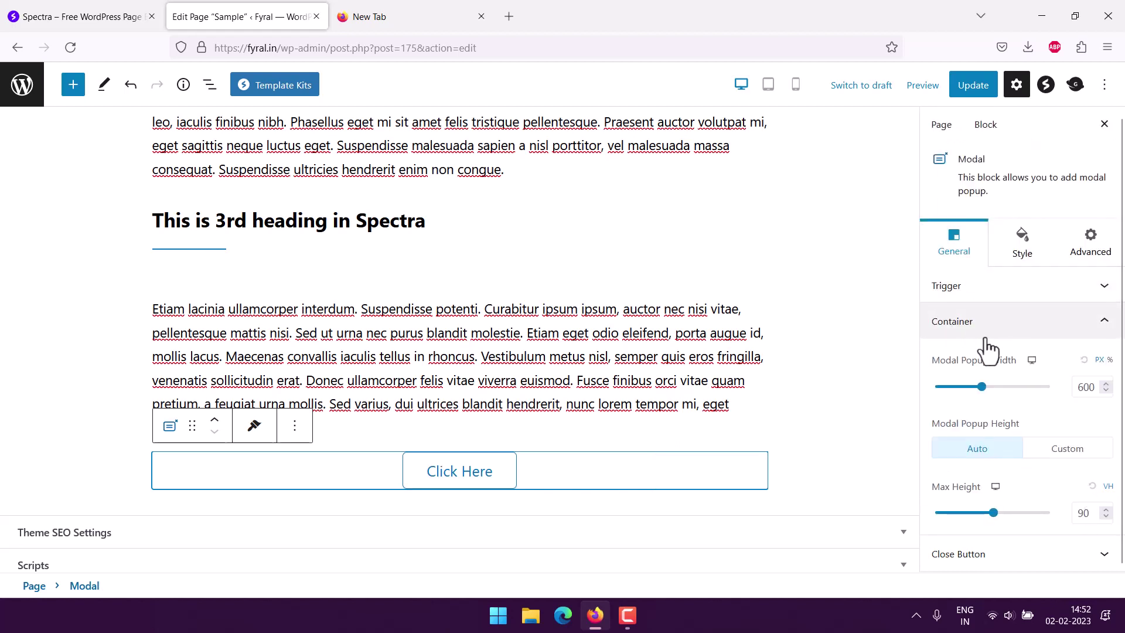
pyautogui.click(1090, 554)
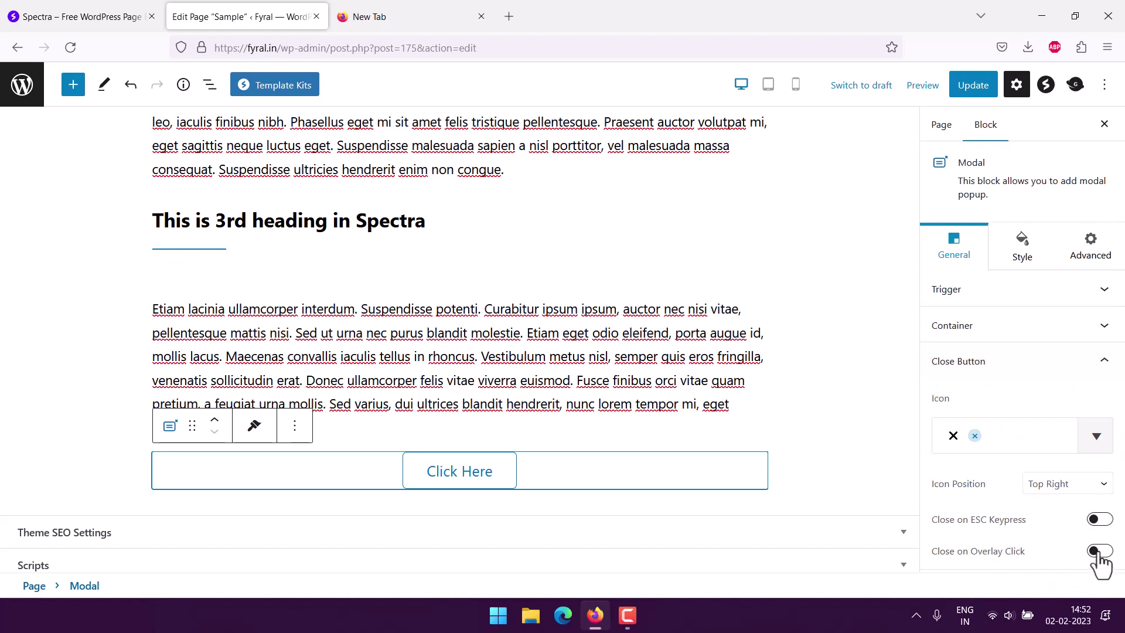
pyautogui.click(1098, 520)
pyautogui.click(1104, 360)
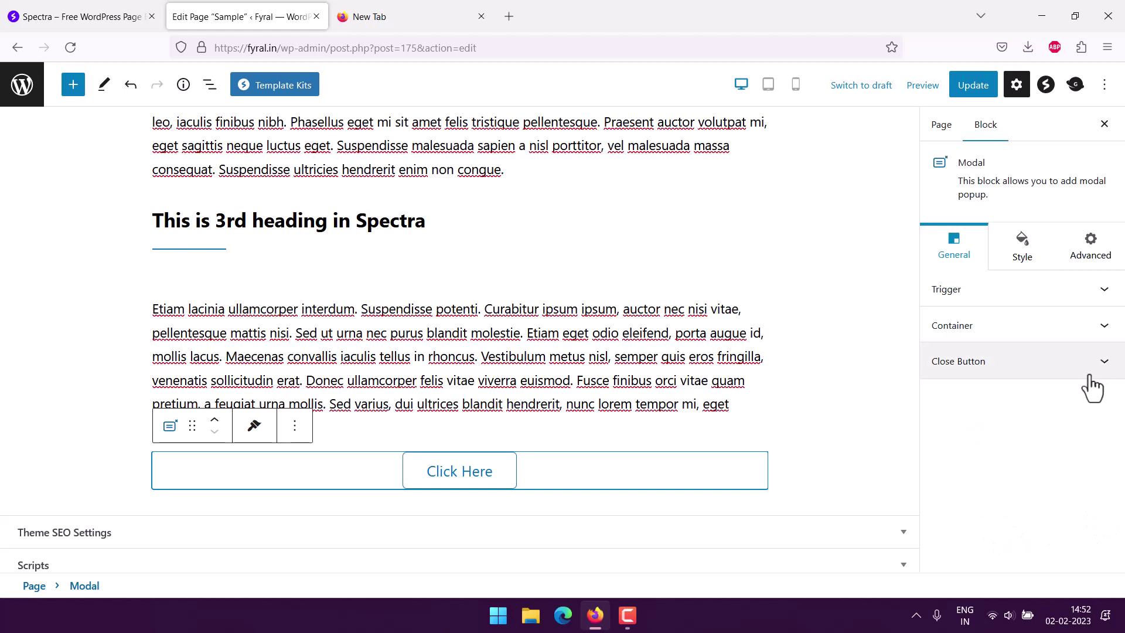
# - Keep the popup height on Auto after trying Custom, leaving 600 width and 90 max height
pyautogui.click(1039, 328)
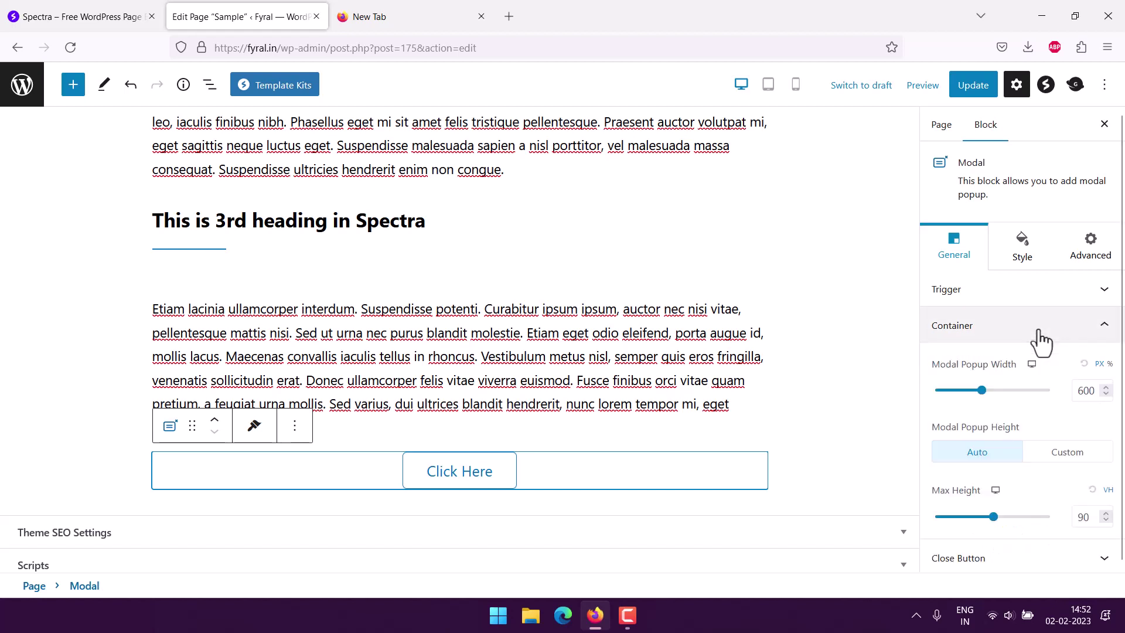
pyautogui.click(1067, 463)
pyautogui.click(1018, 458)
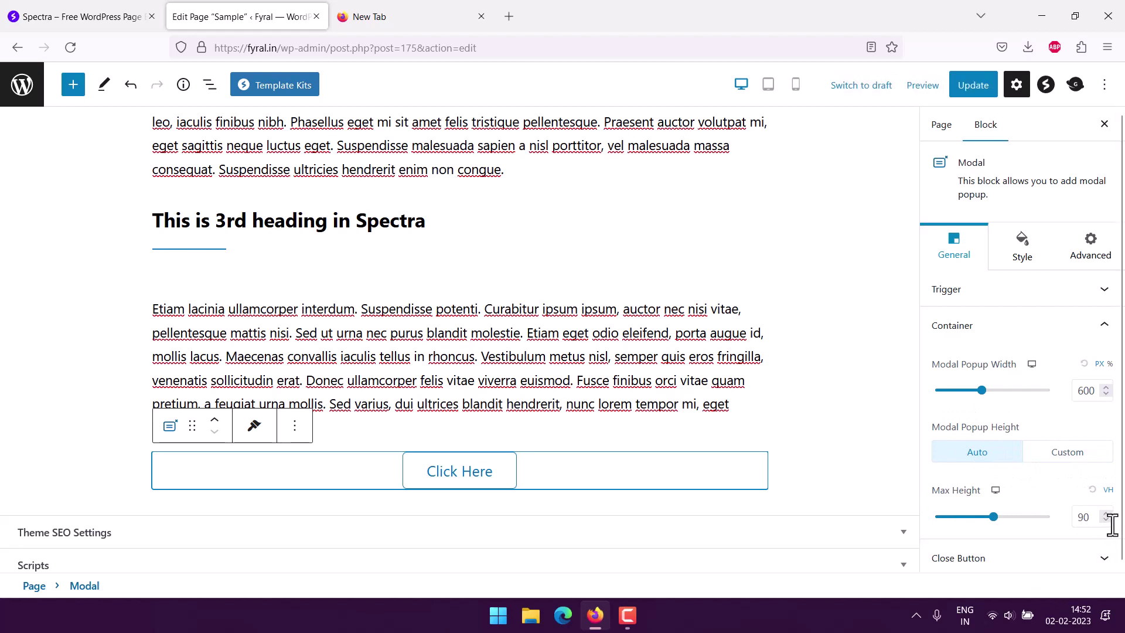
# - Review the trigger's style settings, then check Advanced display conditions are left at None
pyautogui.click(1039, 248)
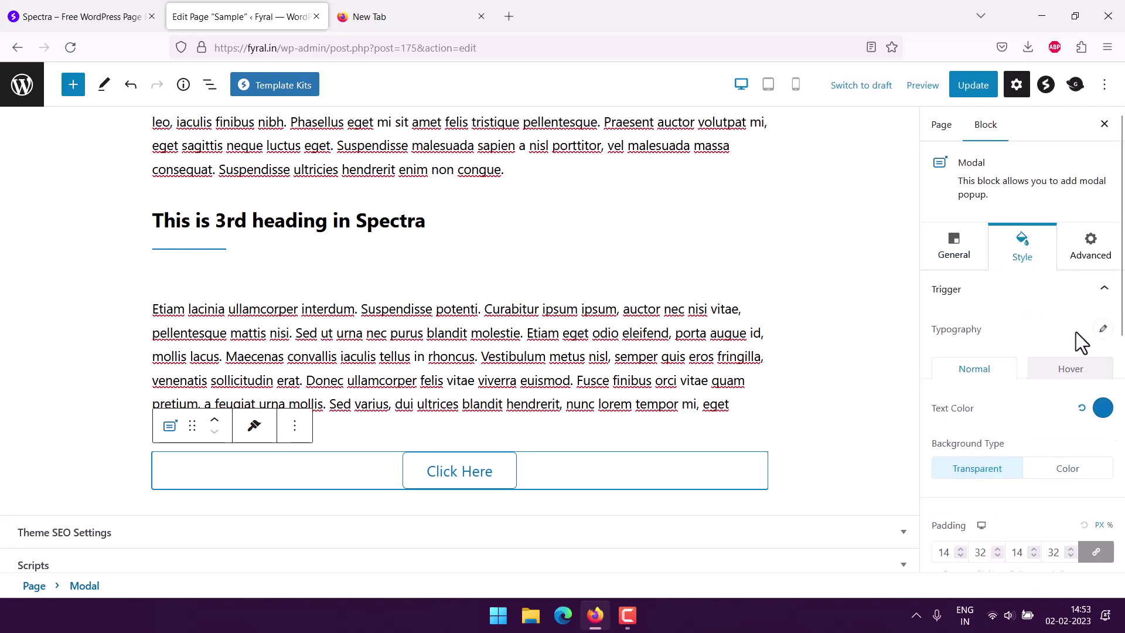
pyautogui.scroll(-5, 1035, 390)
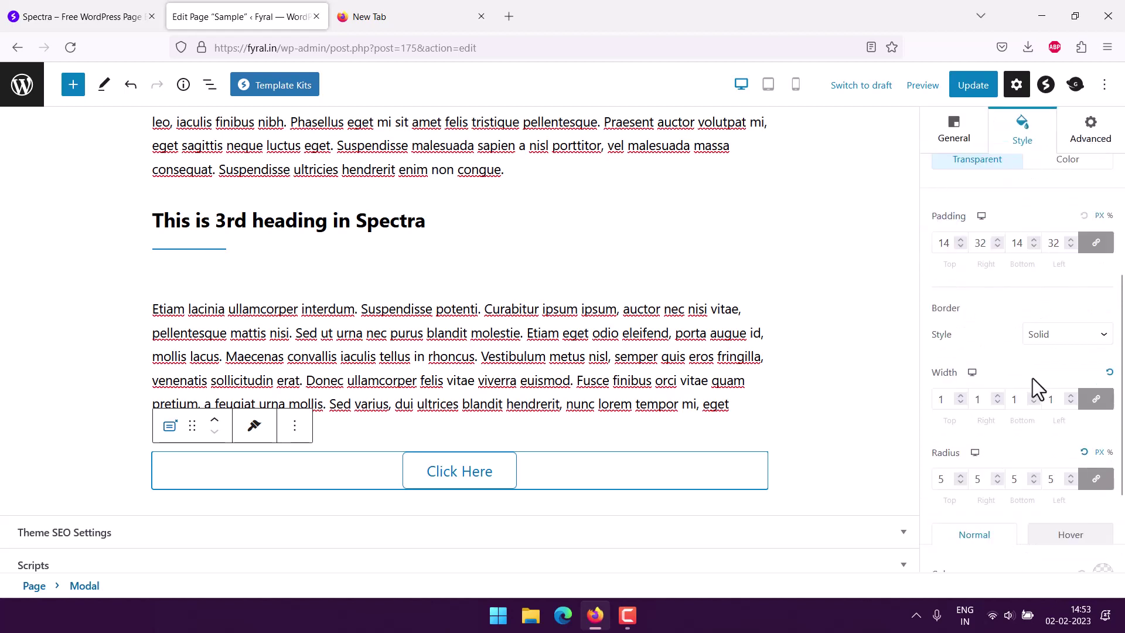
pyautogui.scroll(-2, 1033, 378)
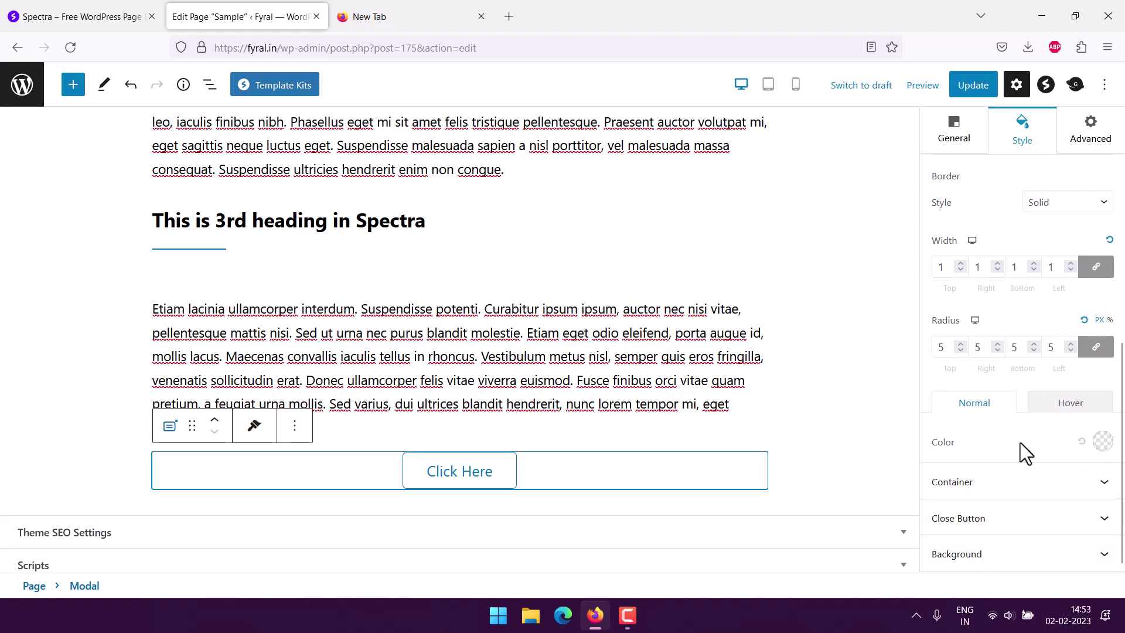
pyautogui.scroll(5, 1054, 435)
pyautogui.scroll(2, 1055, 434)
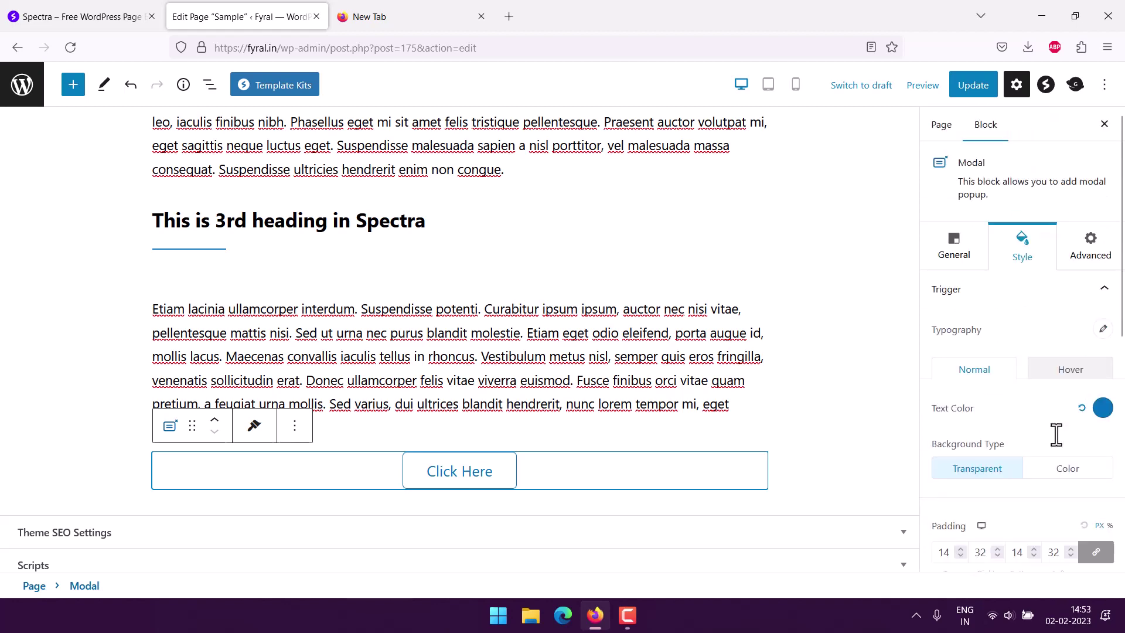
pyautogui.click(1094, 261)
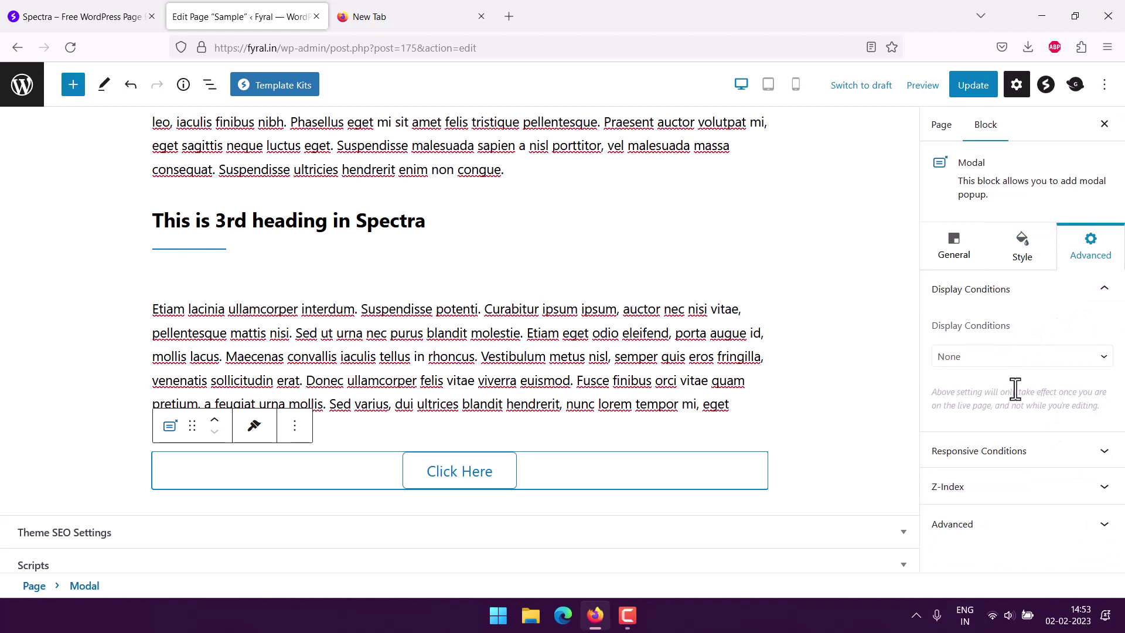
# - Change the popup heading to 'Oh hai! You clicked the Modal Block!'
pyautogui.click(462, 477)
pyautogui.scroll(-2, 430, 352)
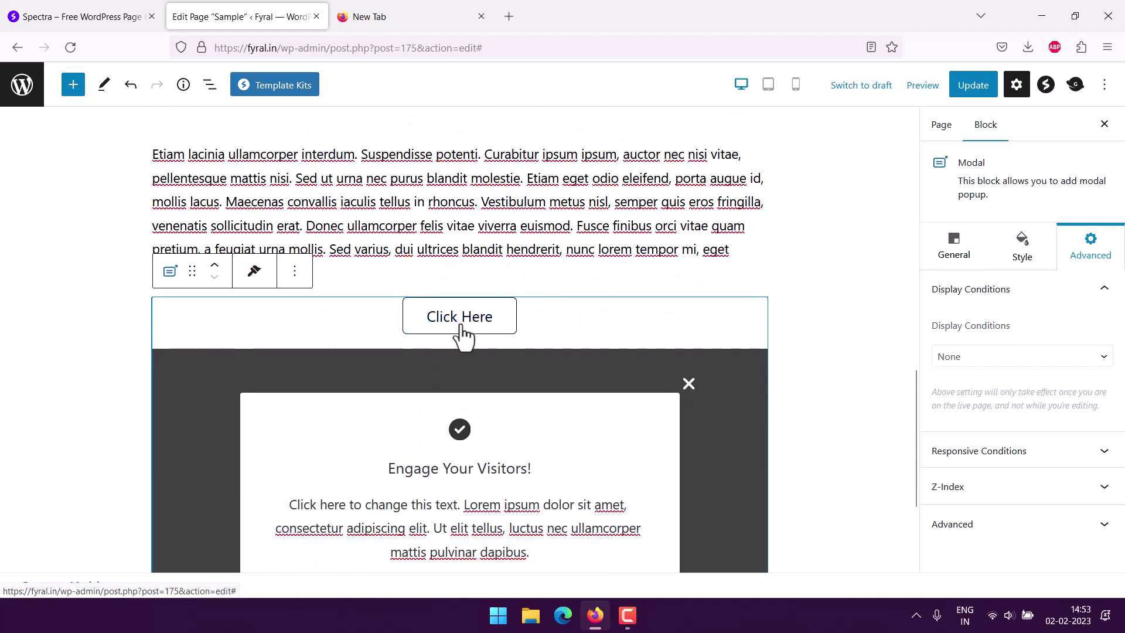
pyautogui.scroll(-3, 327, 375)
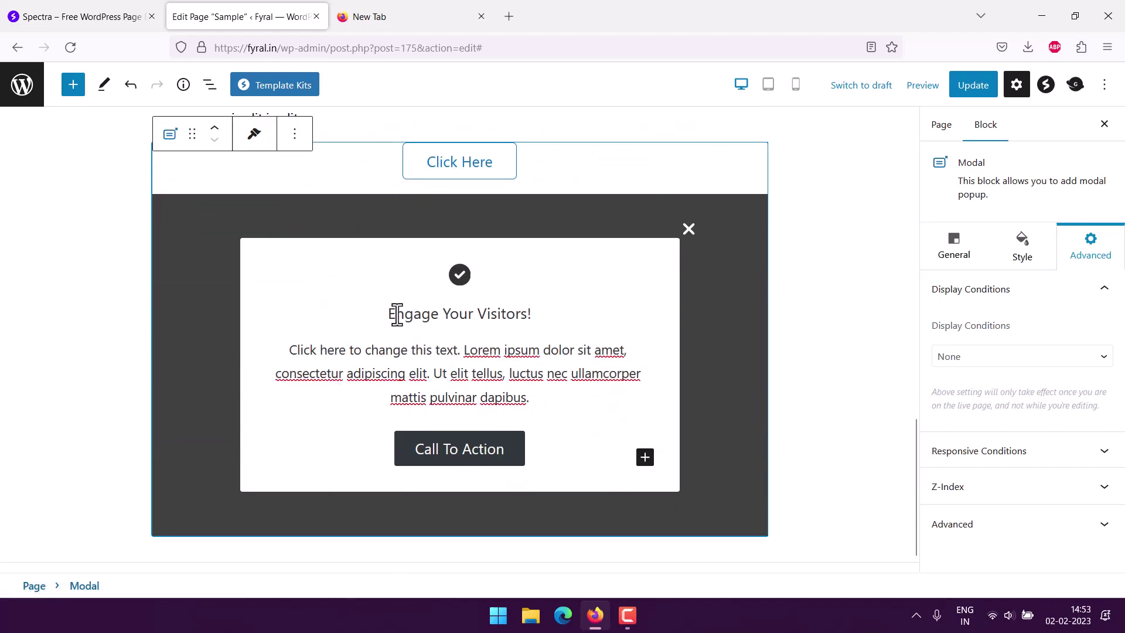
pyautogui.moveTo(389, 315); pyautogui.dragTo(542, 312)
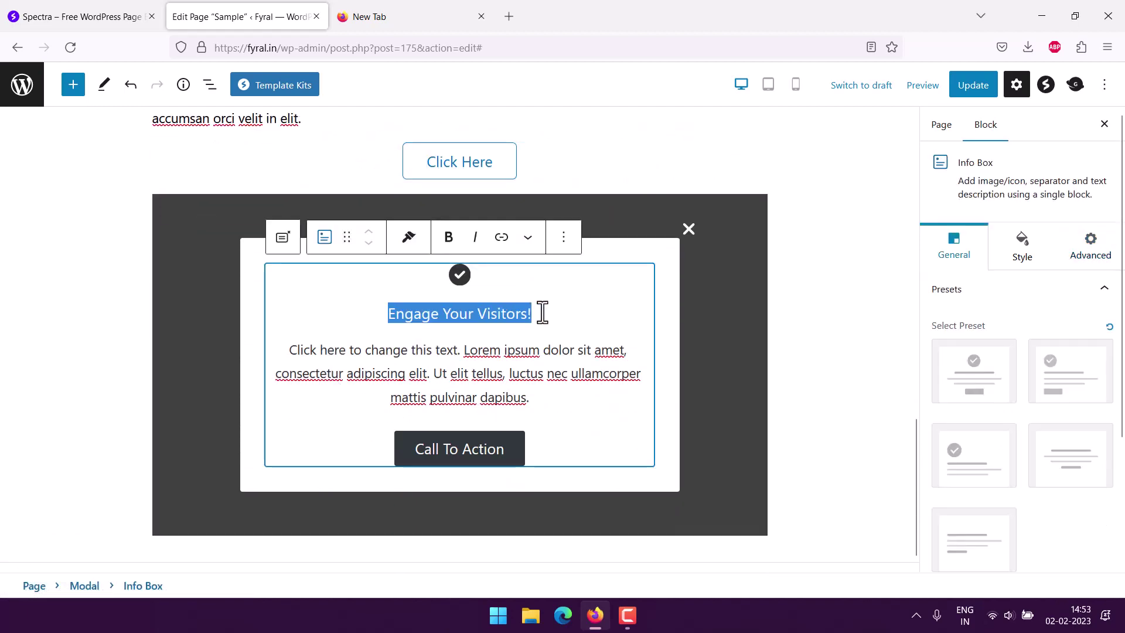
pyautogui.write('Oh ')
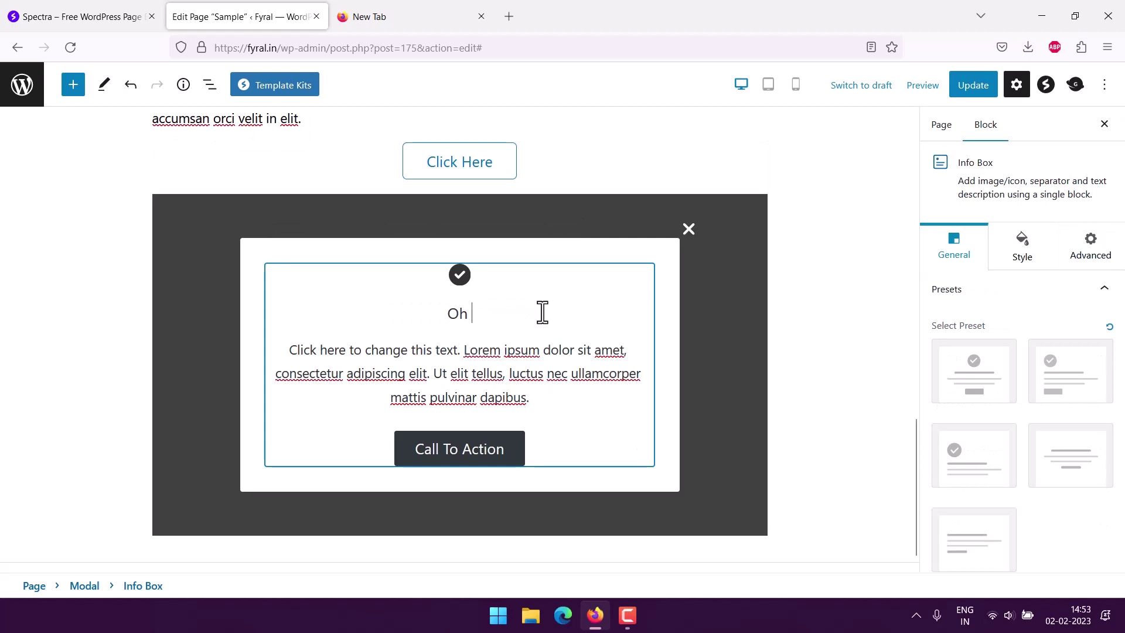
pyautogui.write('hai! ')
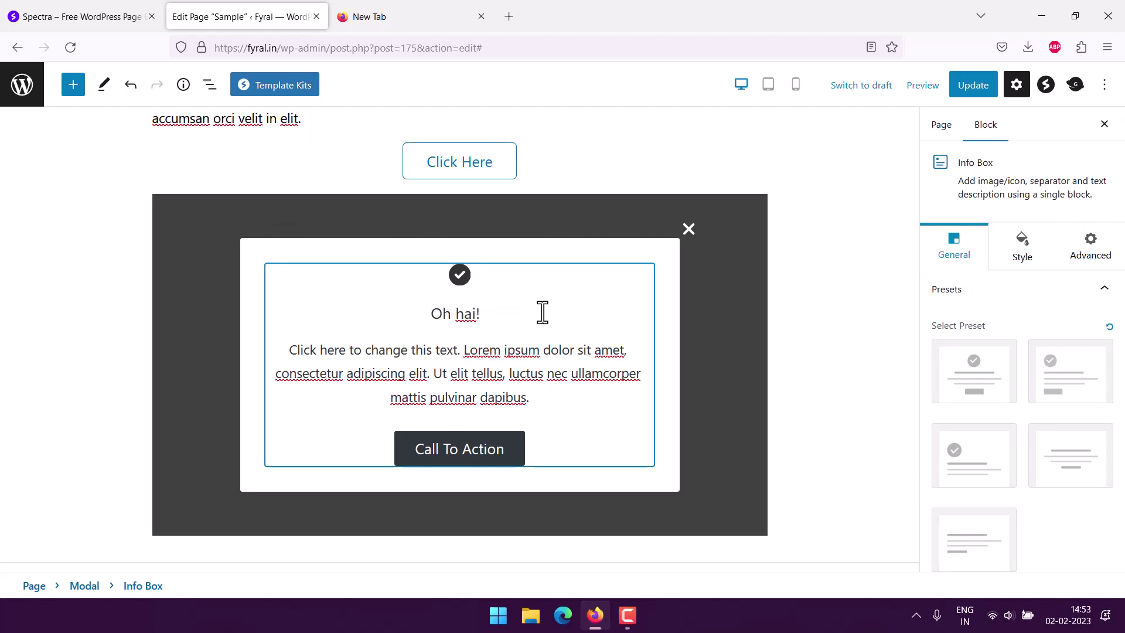
pyautogui.write(' You clicked th')
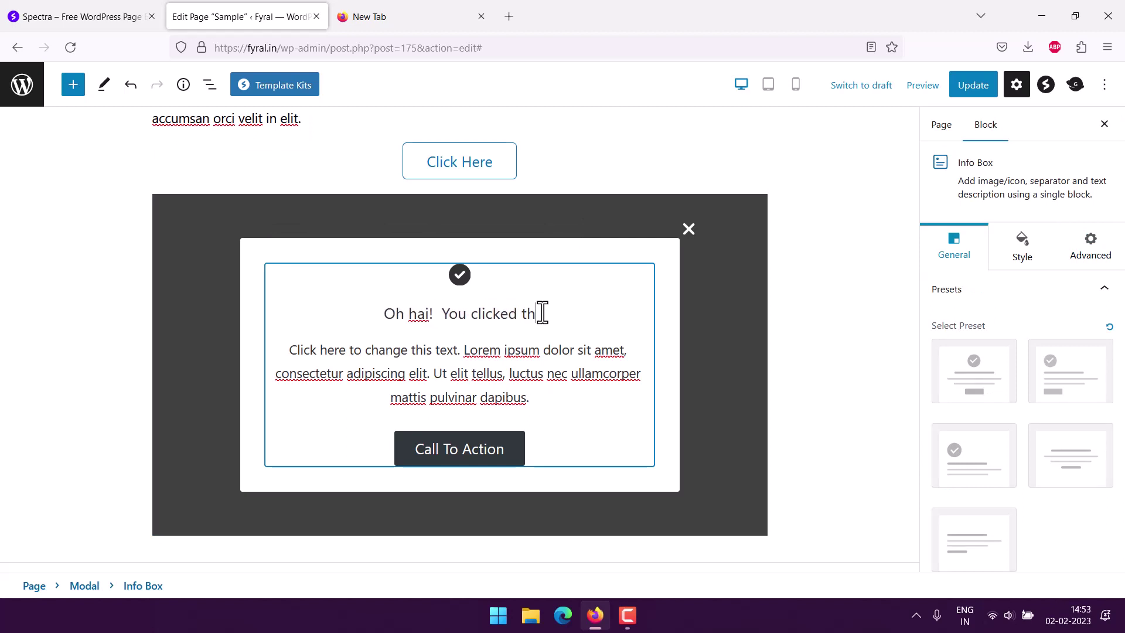
pyautogui.write('e Modal Block')
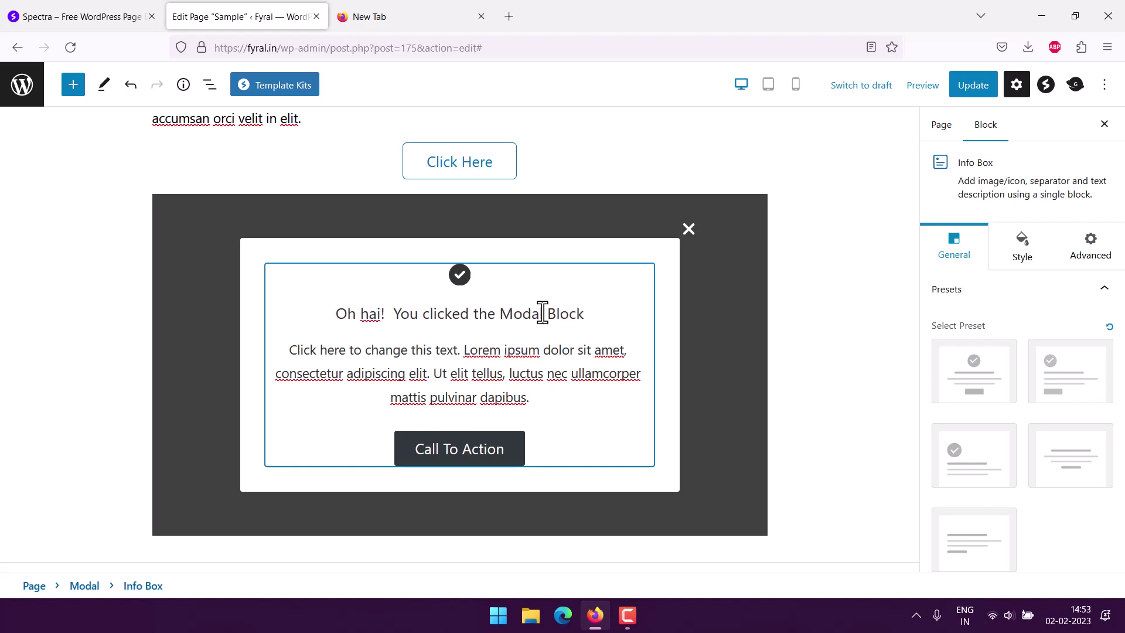
pyautogui.write('!')
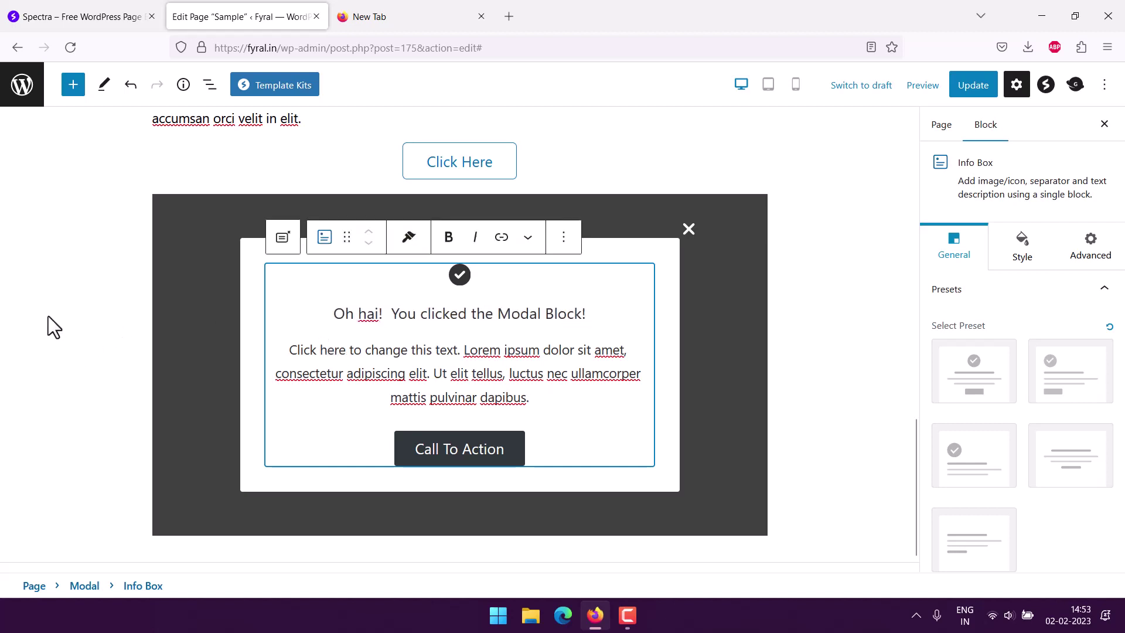
# - Update the page and open the live page in a new tab
pyautogui.click(971, 88)
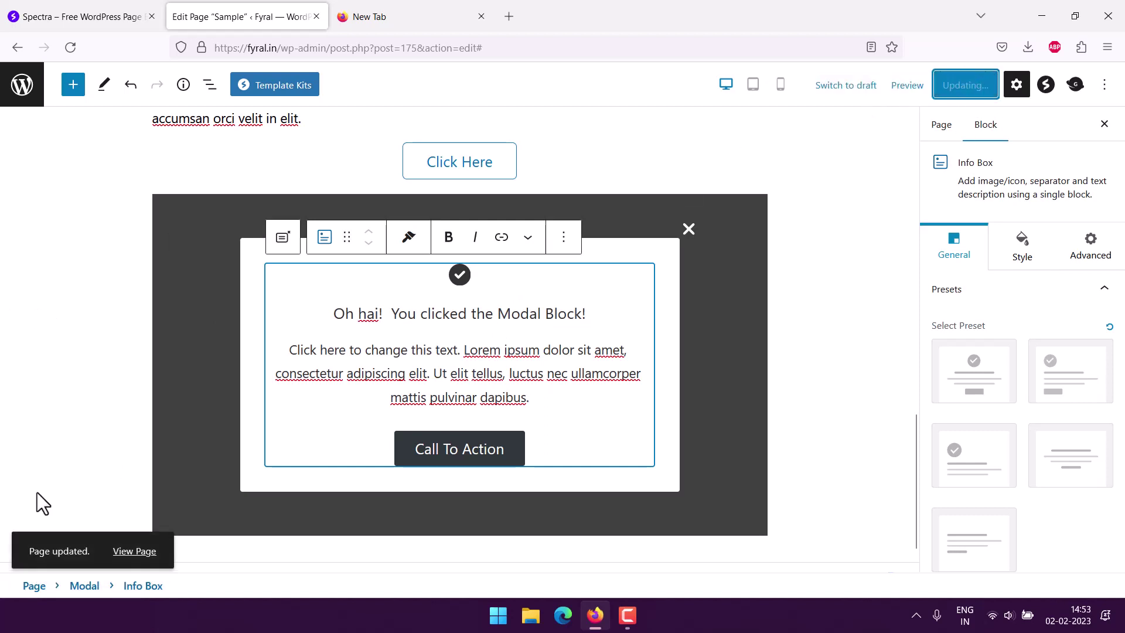
pyautogui.rightClick(132, 550)
pyautogui.click(151, 324)
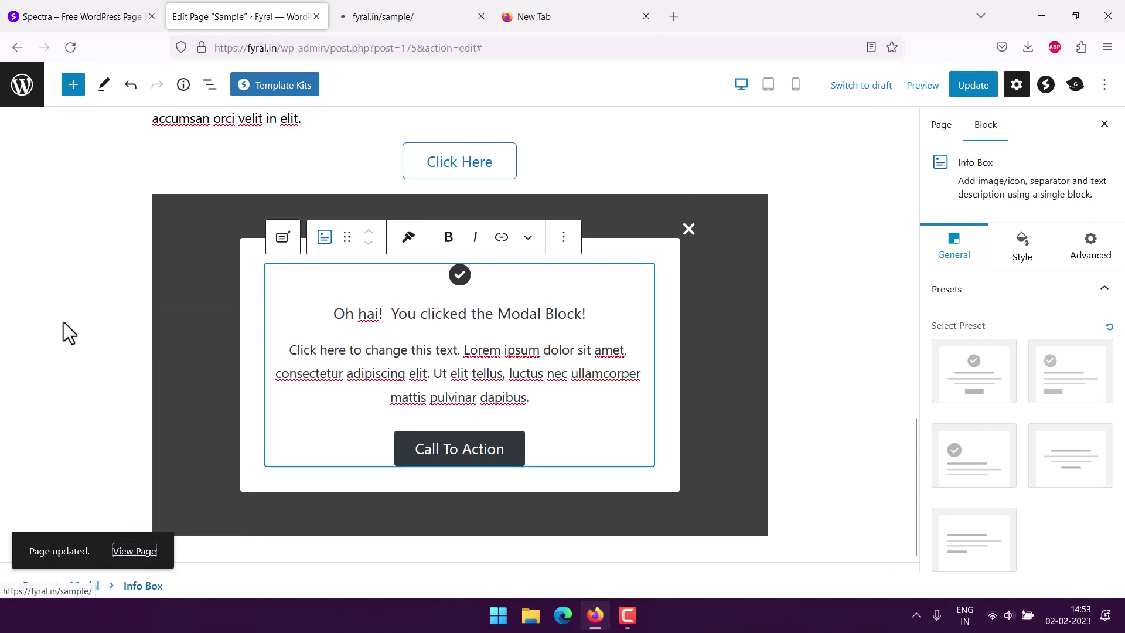
# - On the live Sample page, open the Click Here popup, check its new heading, and close it
pyautogui.click(369, 18)
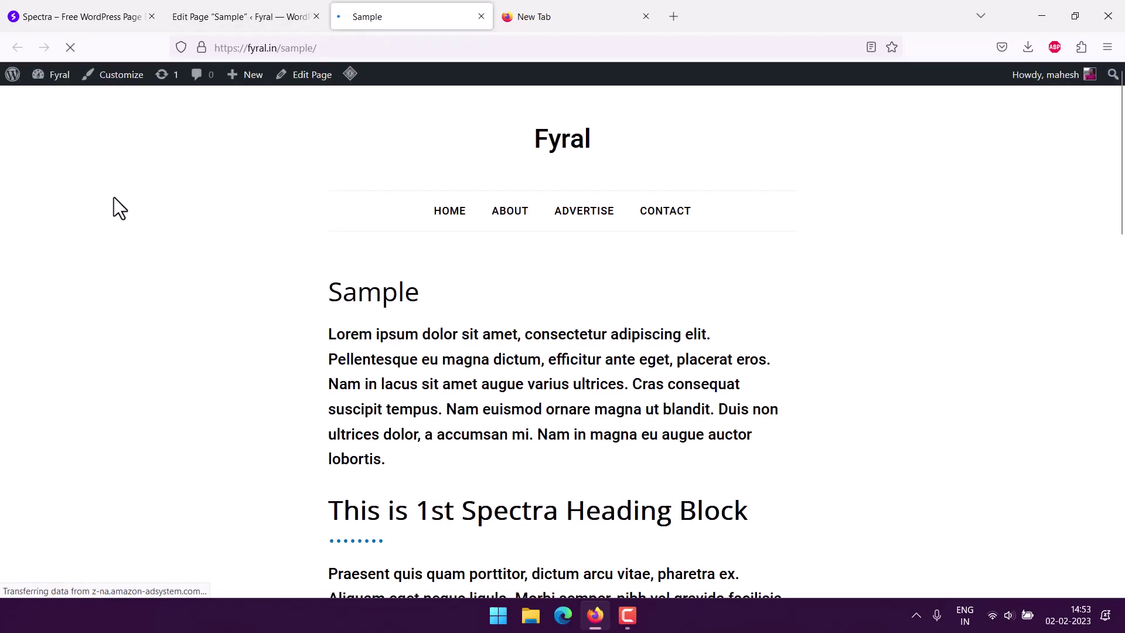
pyautogui.scroll(-5, 113, 197)
pyautogui.scroll(-5, 113, 196)
pyautogui.scroll(-3, 113, 196)
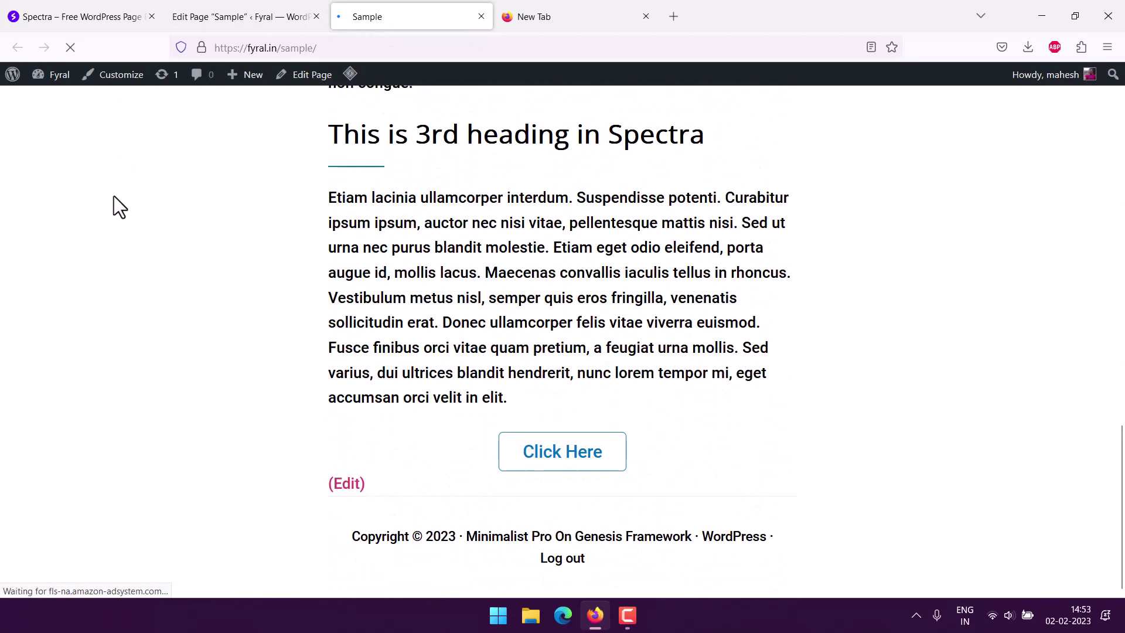
pyautogui.click(565, 460)
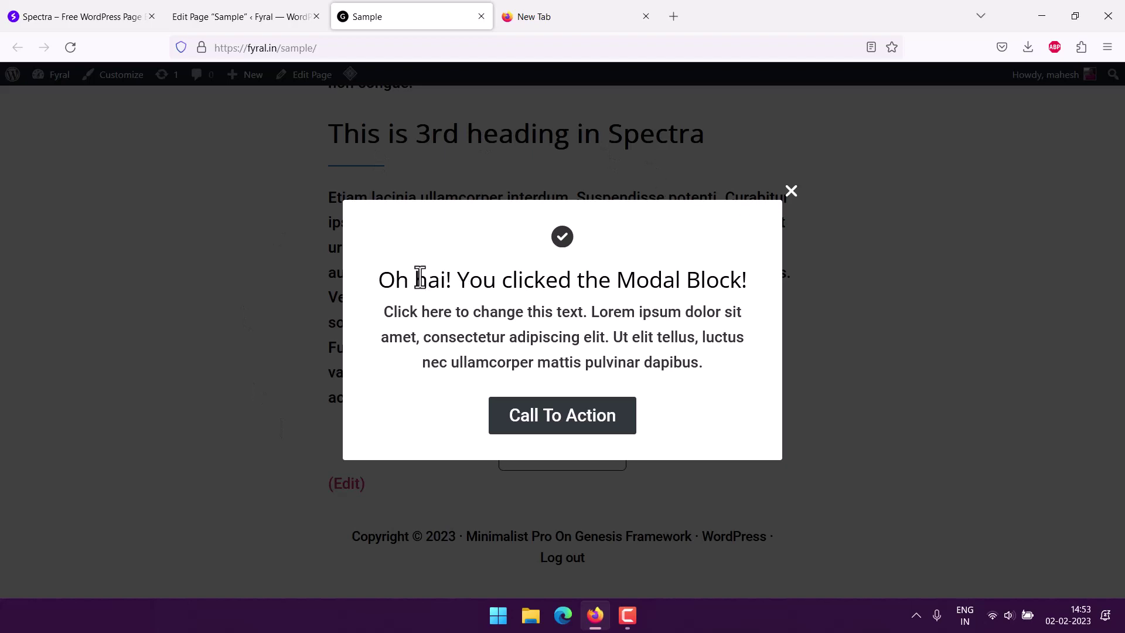
pyautogui.moveTo(379, 280)
pyautogui.mouseDown()
pyautogui.moveTo(534, 278)
pyautogui.moveTo(712, 300)
pyautogui.moveTo(723, 382)
pyautogui.mouseUp()
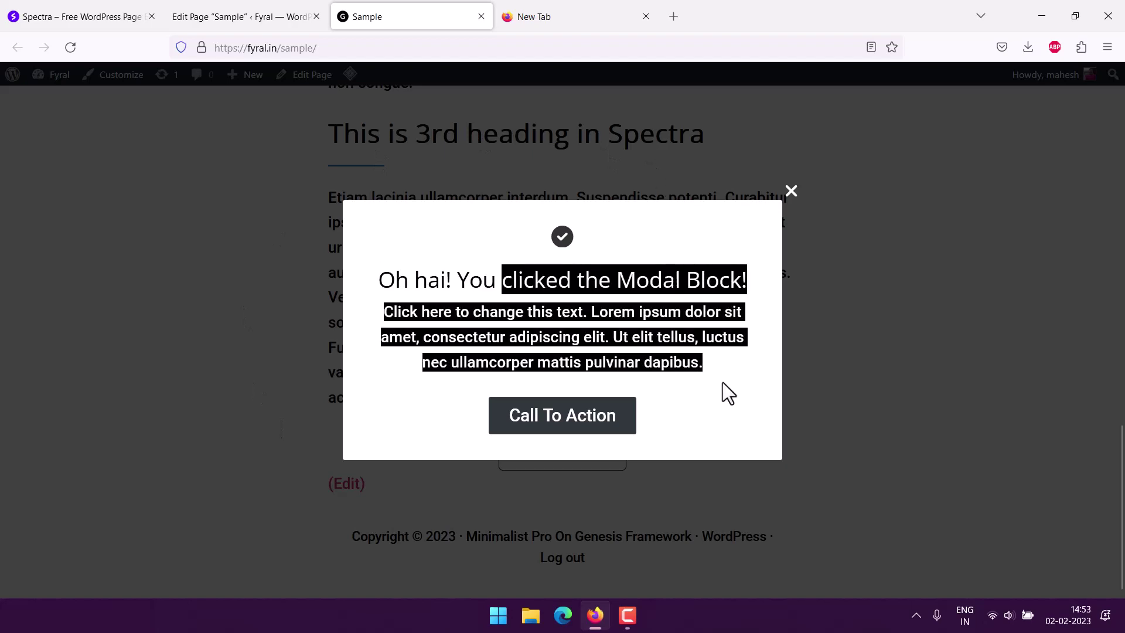
pyautogui.click(724, 380)
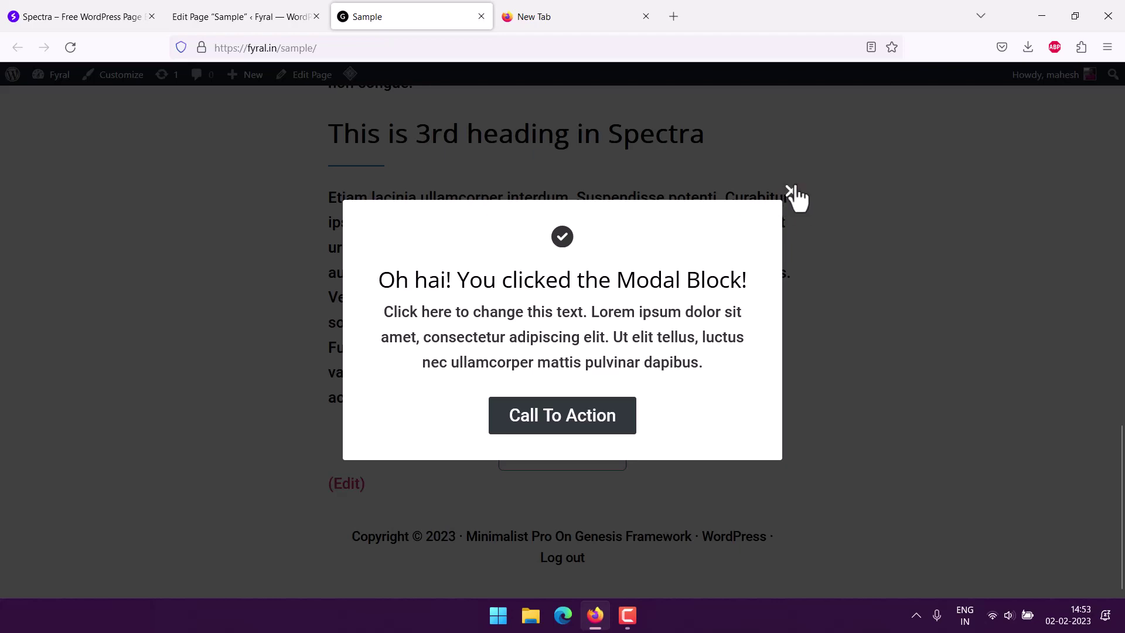
pyautogui.click(842, 202)
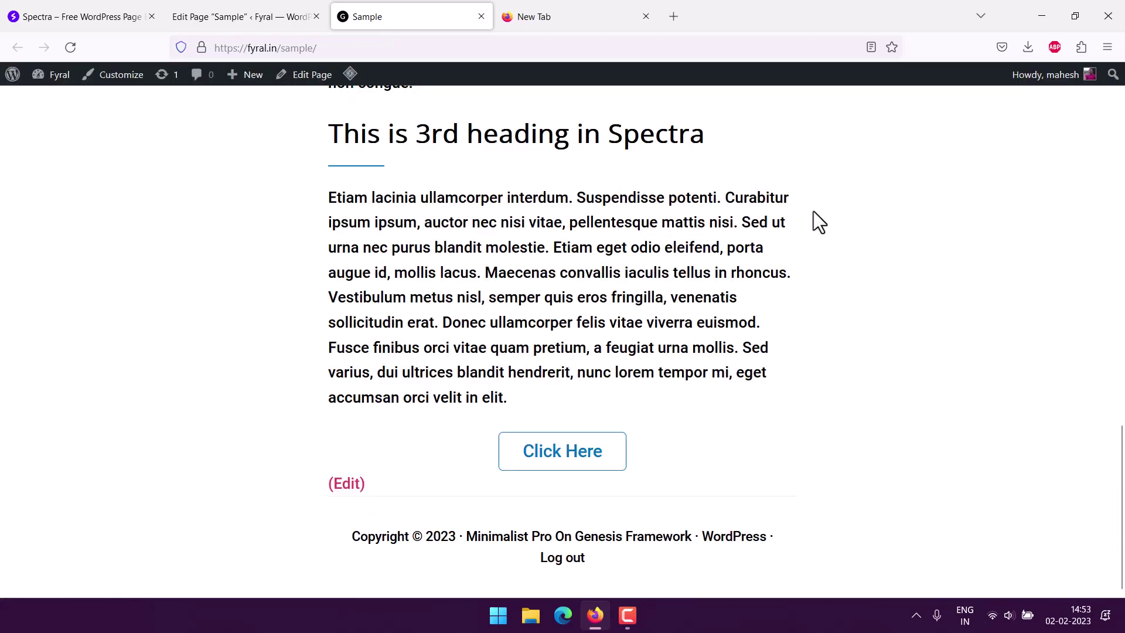
# - Reopen and close the popup once more, then return to the editor
pyautogui.click(595, 451)
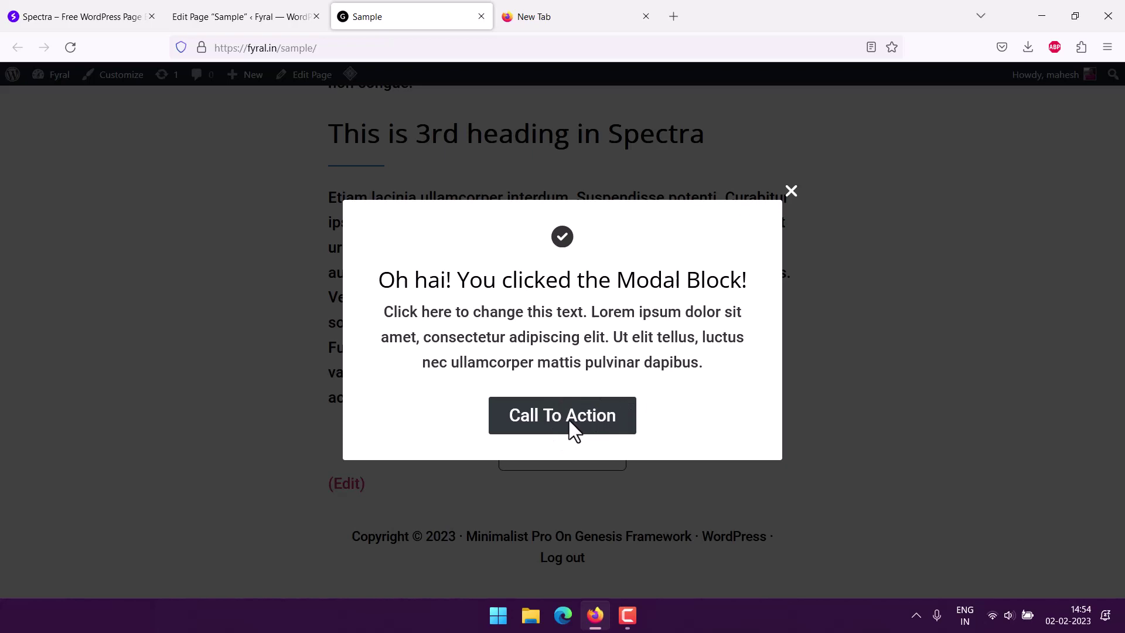
pyautogui.click(791, 192)
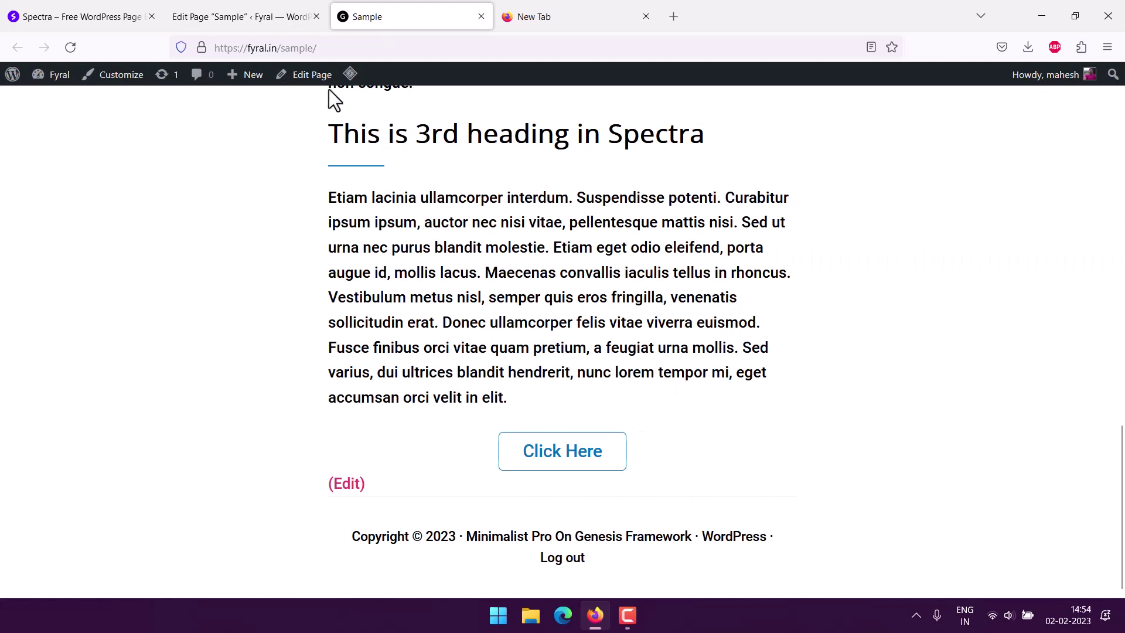
pyautogui.click(265, 16)
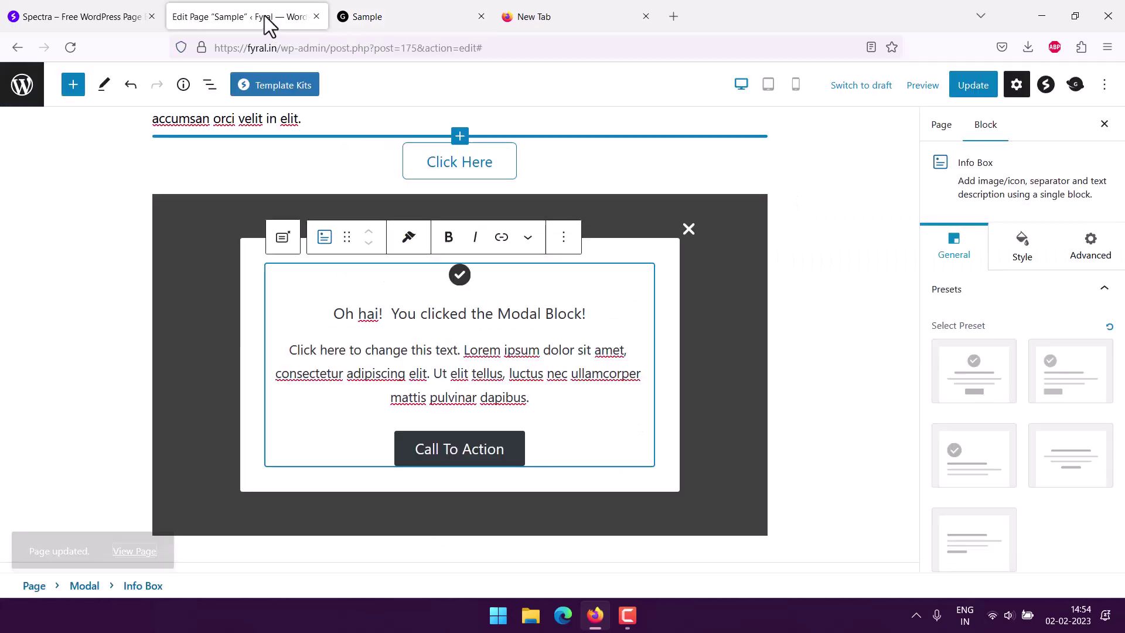
# - Set the info box icon view back to Default after trying Stacked and Framed
pyautogui.click(998, 258)
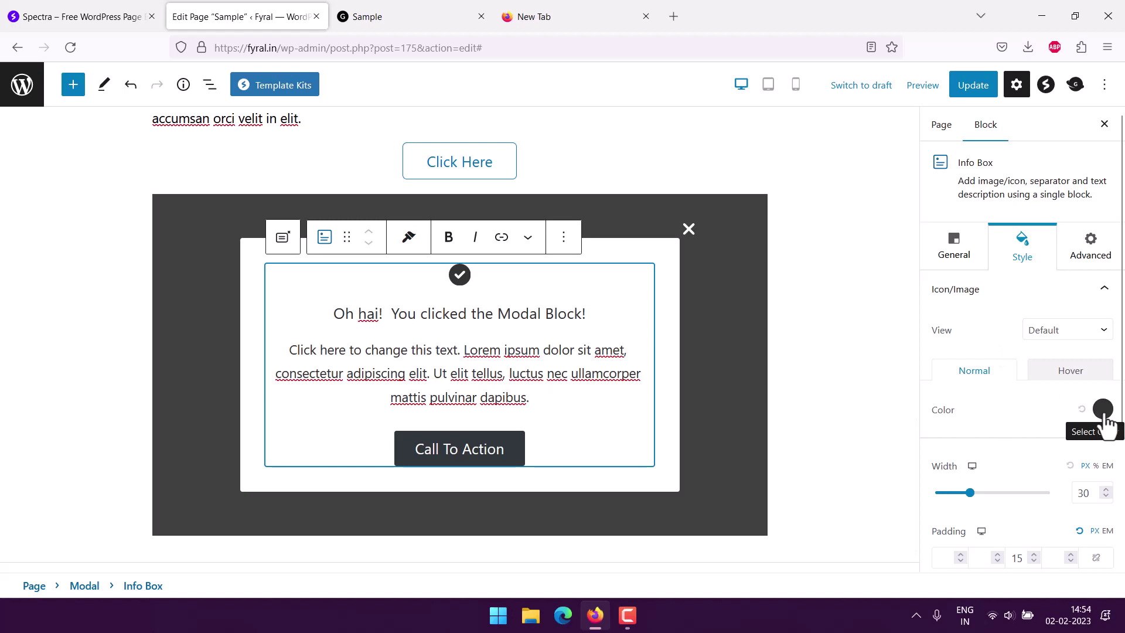
pyautogui.click(1042, 332)
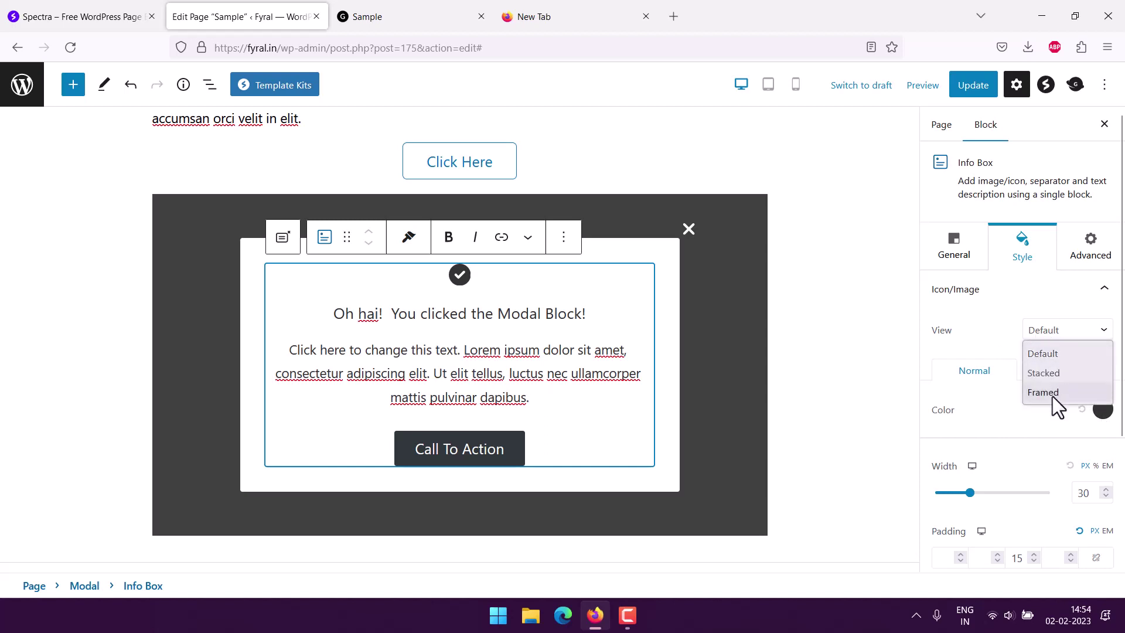
pyautogui.click(1046, 375)
pyautogui.click(1055, 349)
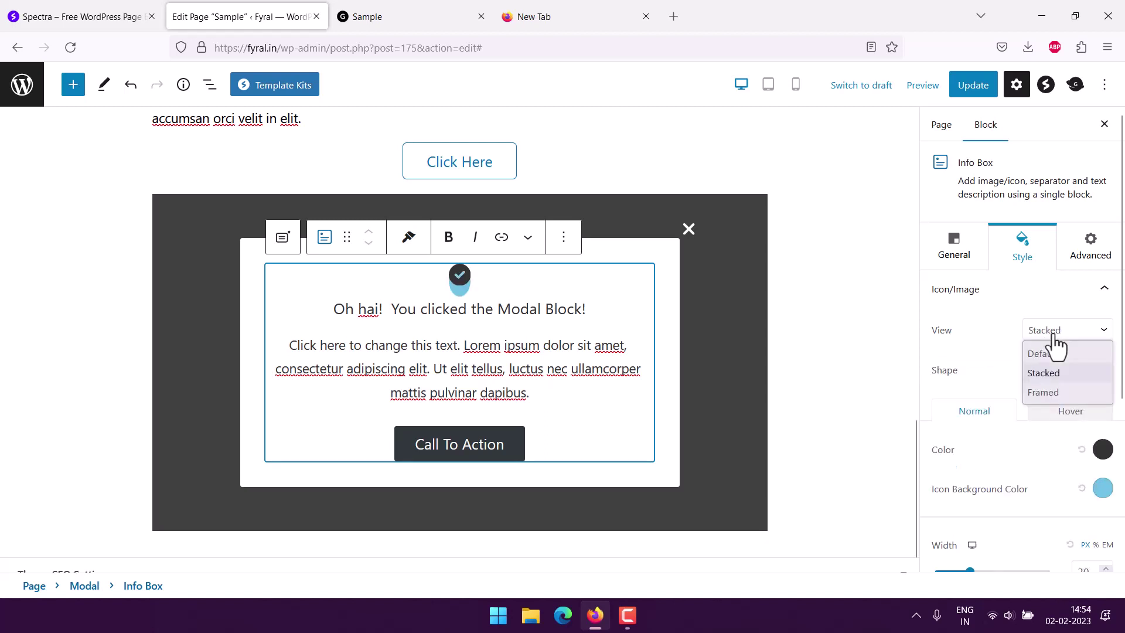
pyautogui.click(1057, 391)
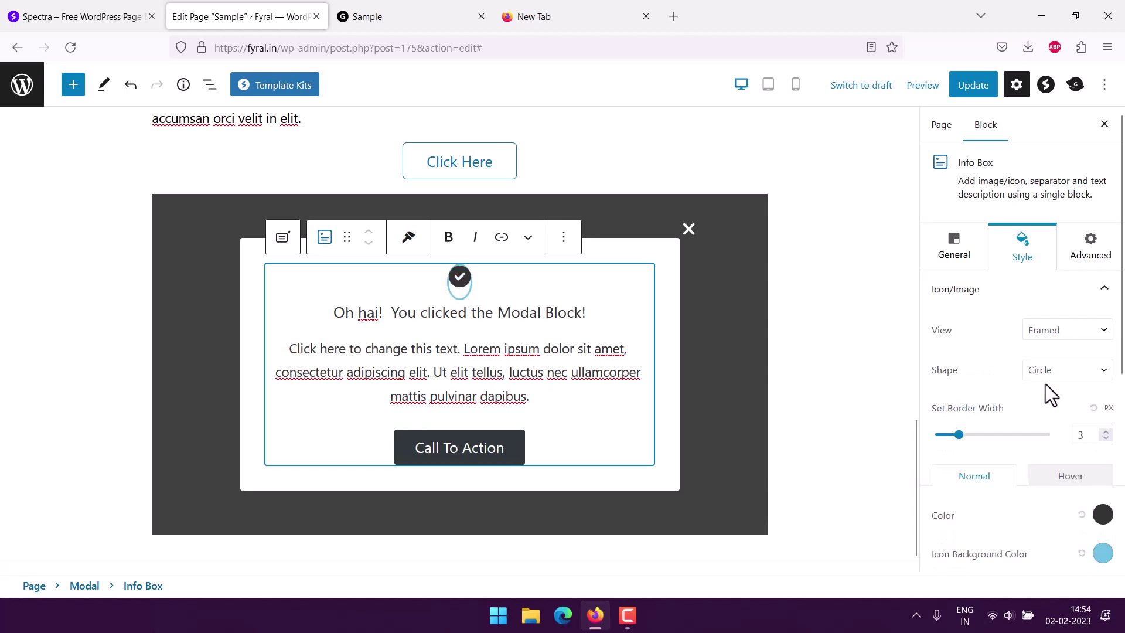
pyautogui.click(1053, 346)
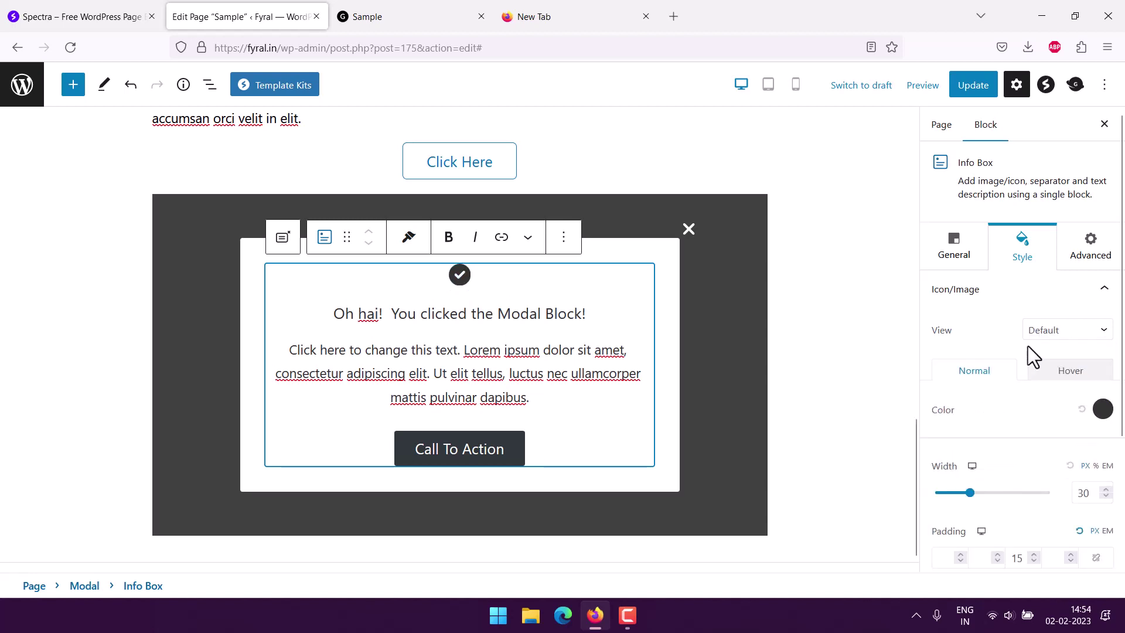
# - Expand the Title style options and update the page
pyautogui.scroll(-3, 949, 345)
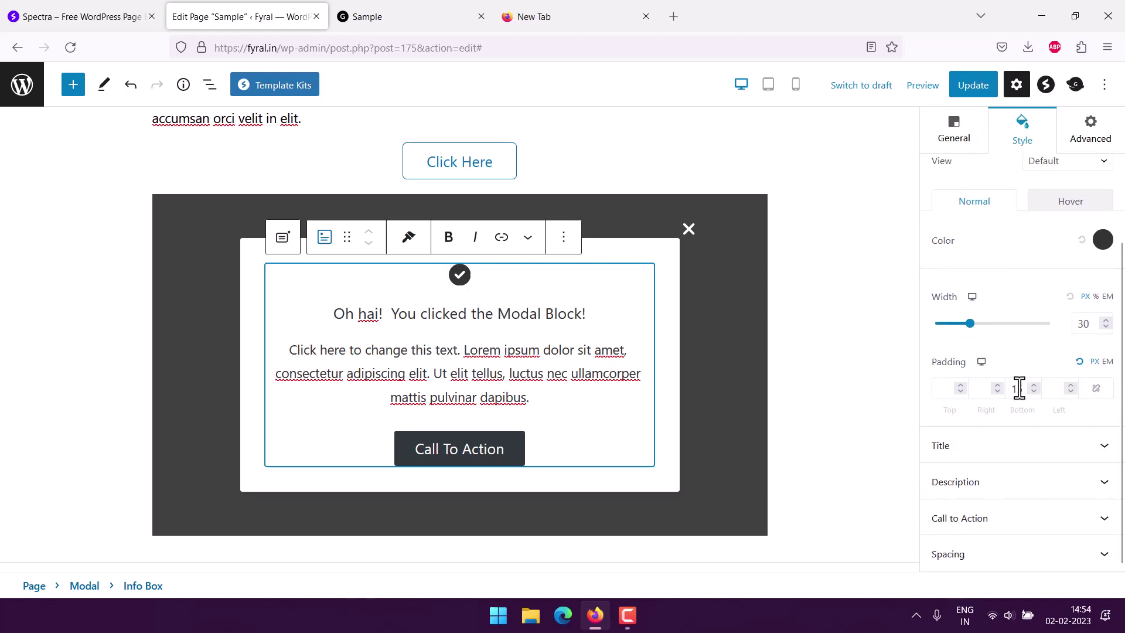
pyautogui.click(1014, 452)
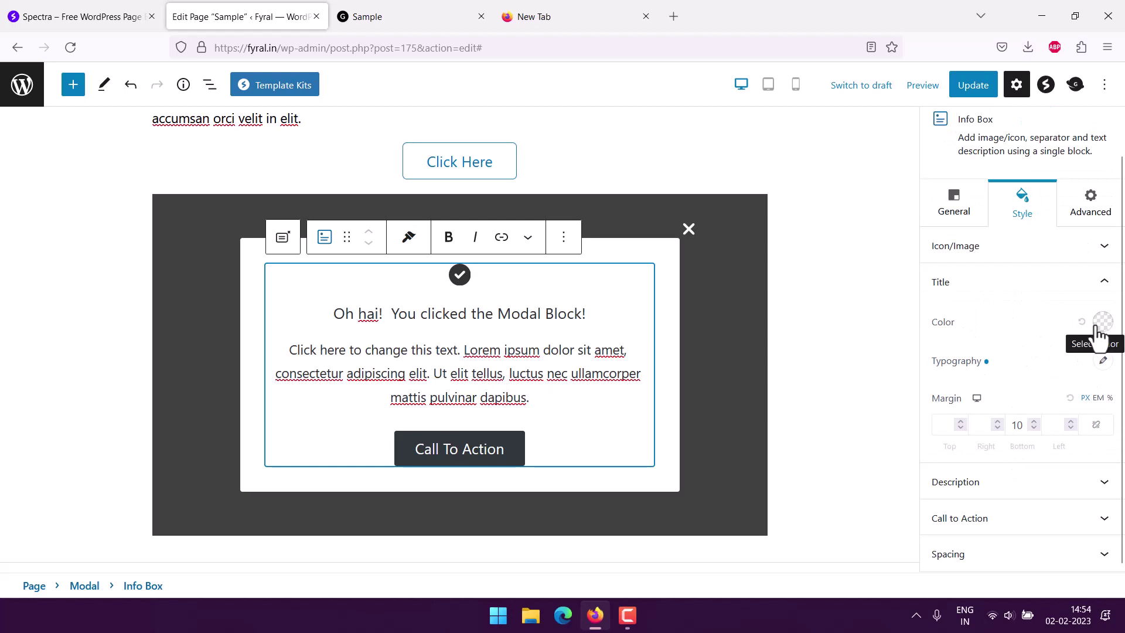
pyautogui.click(973, 85)
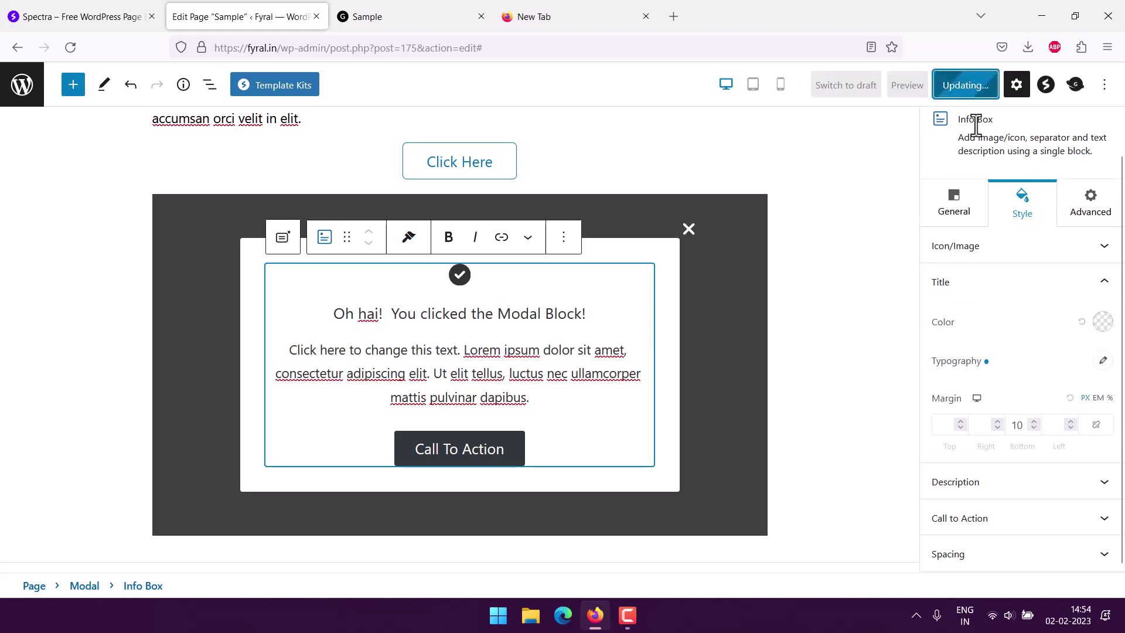